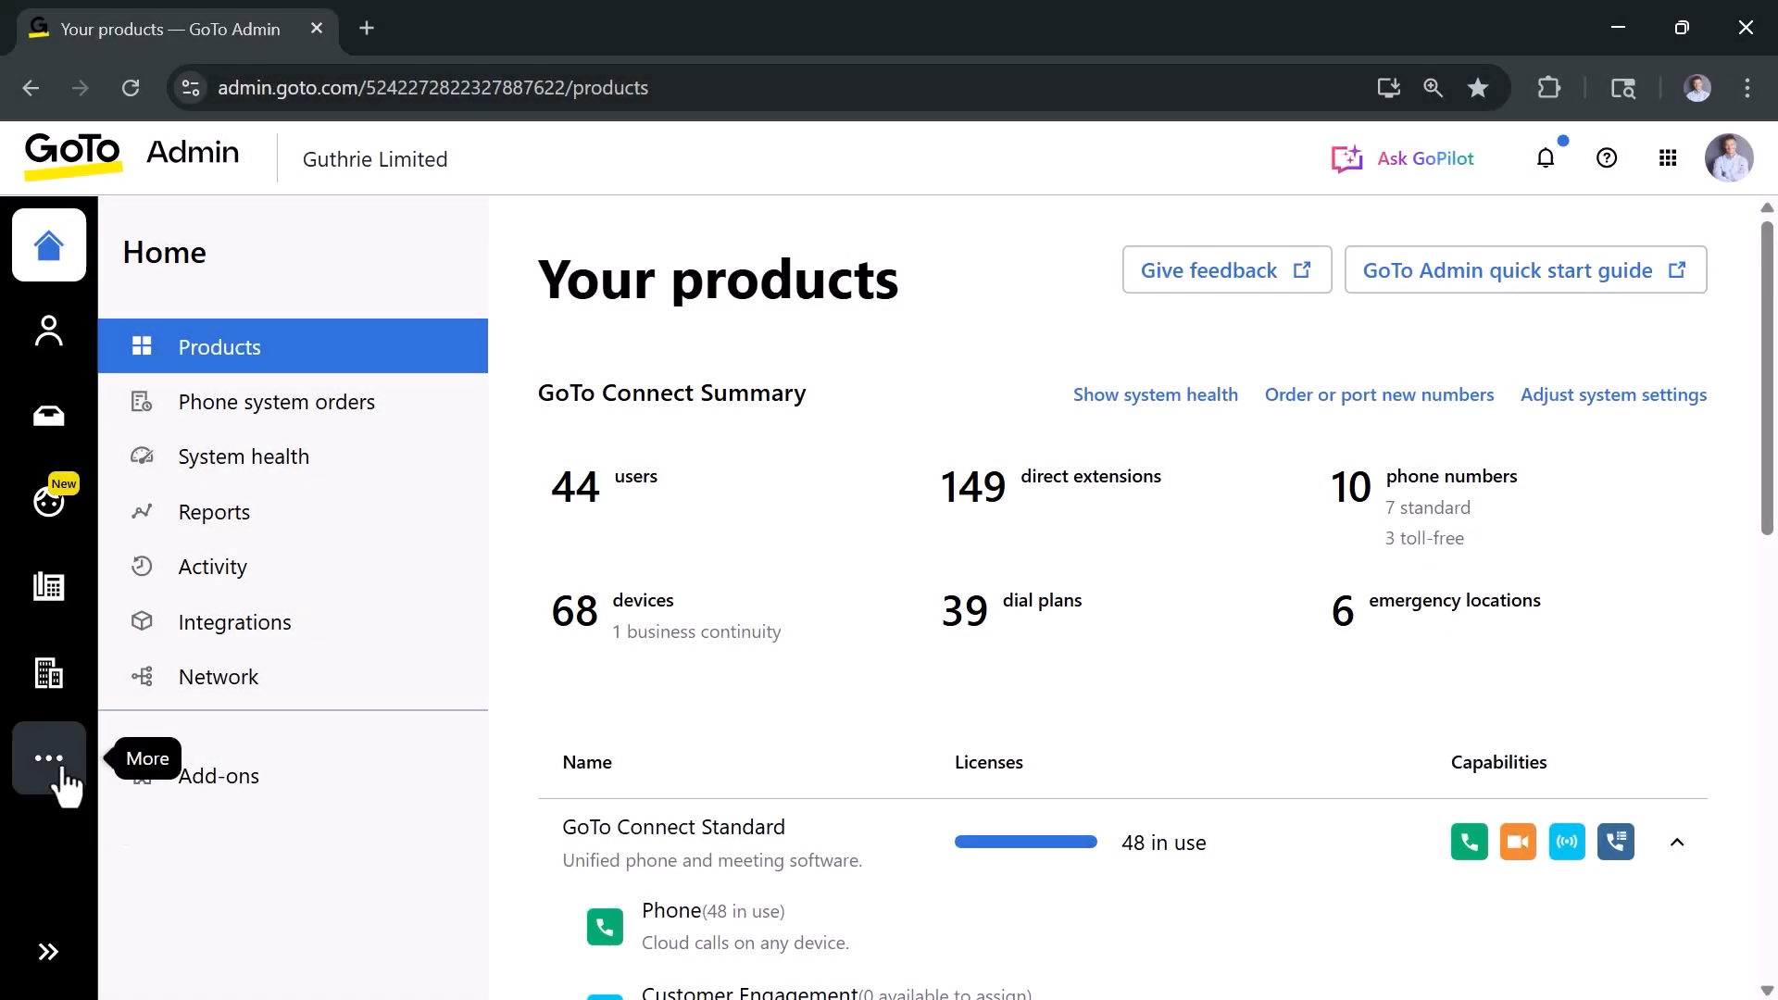
# Step: Find the departing user's direct extension 1159 in the phone system by first name and open its details
pyautogui.click(51, 759)
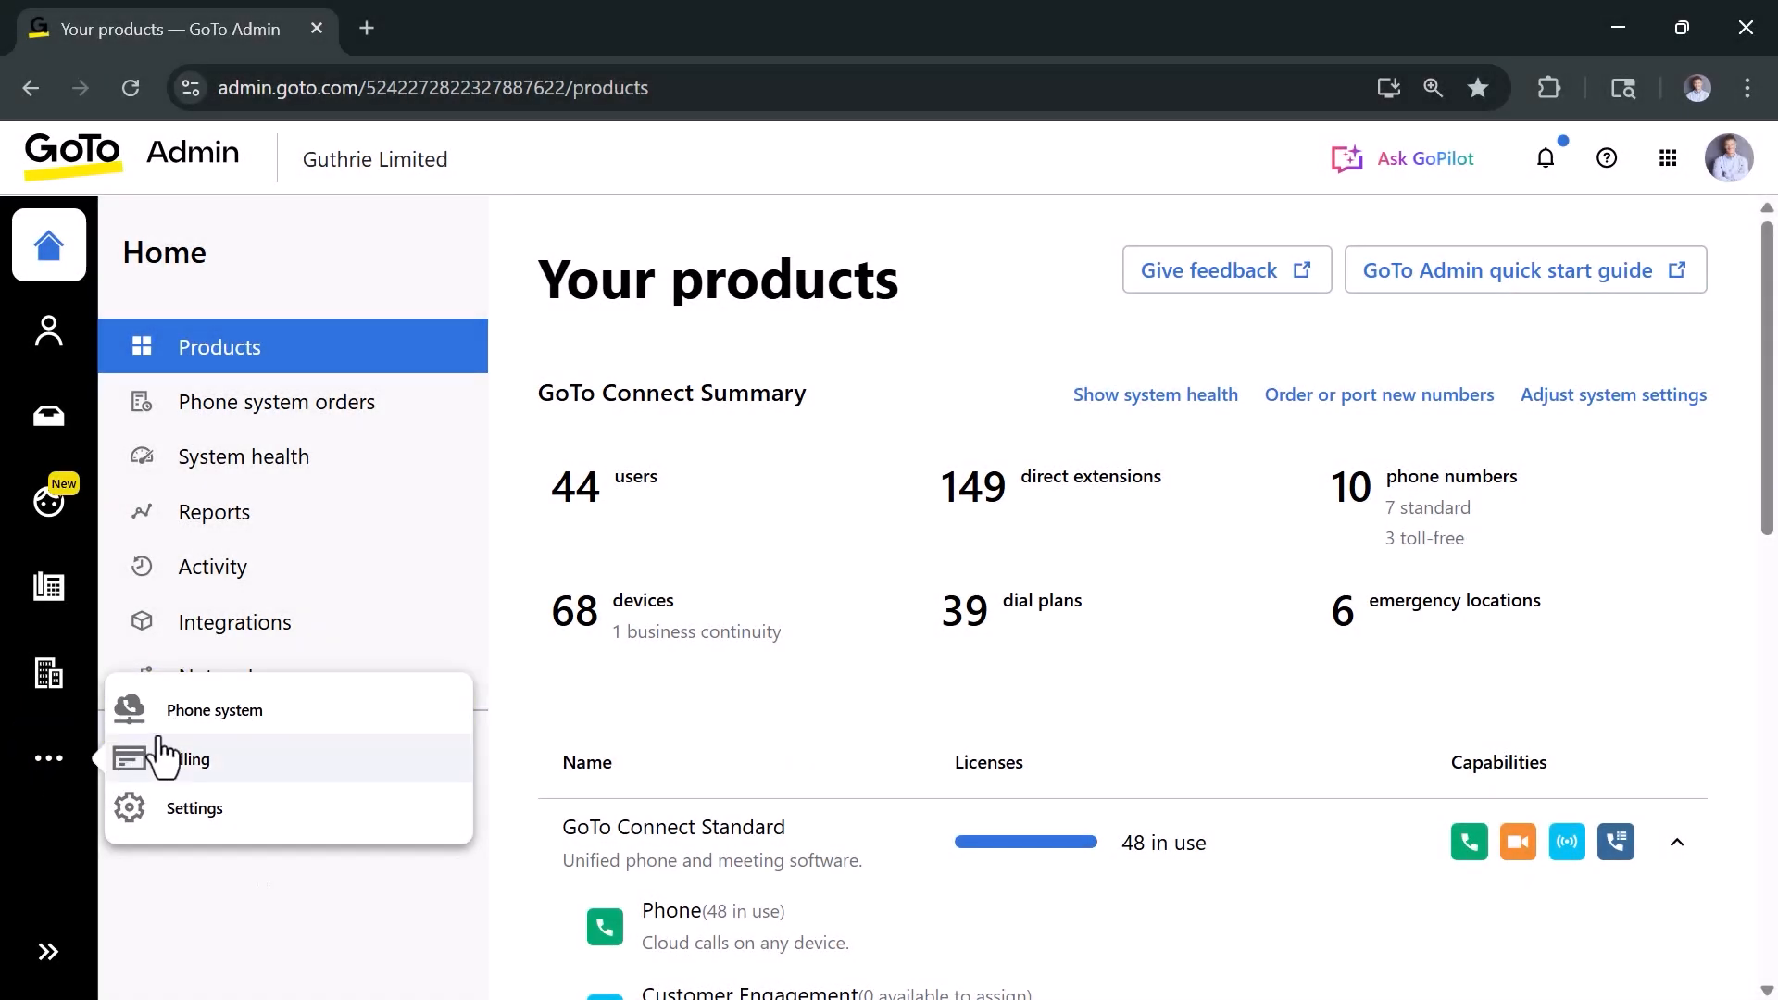
pyautogui.click(212, 726)
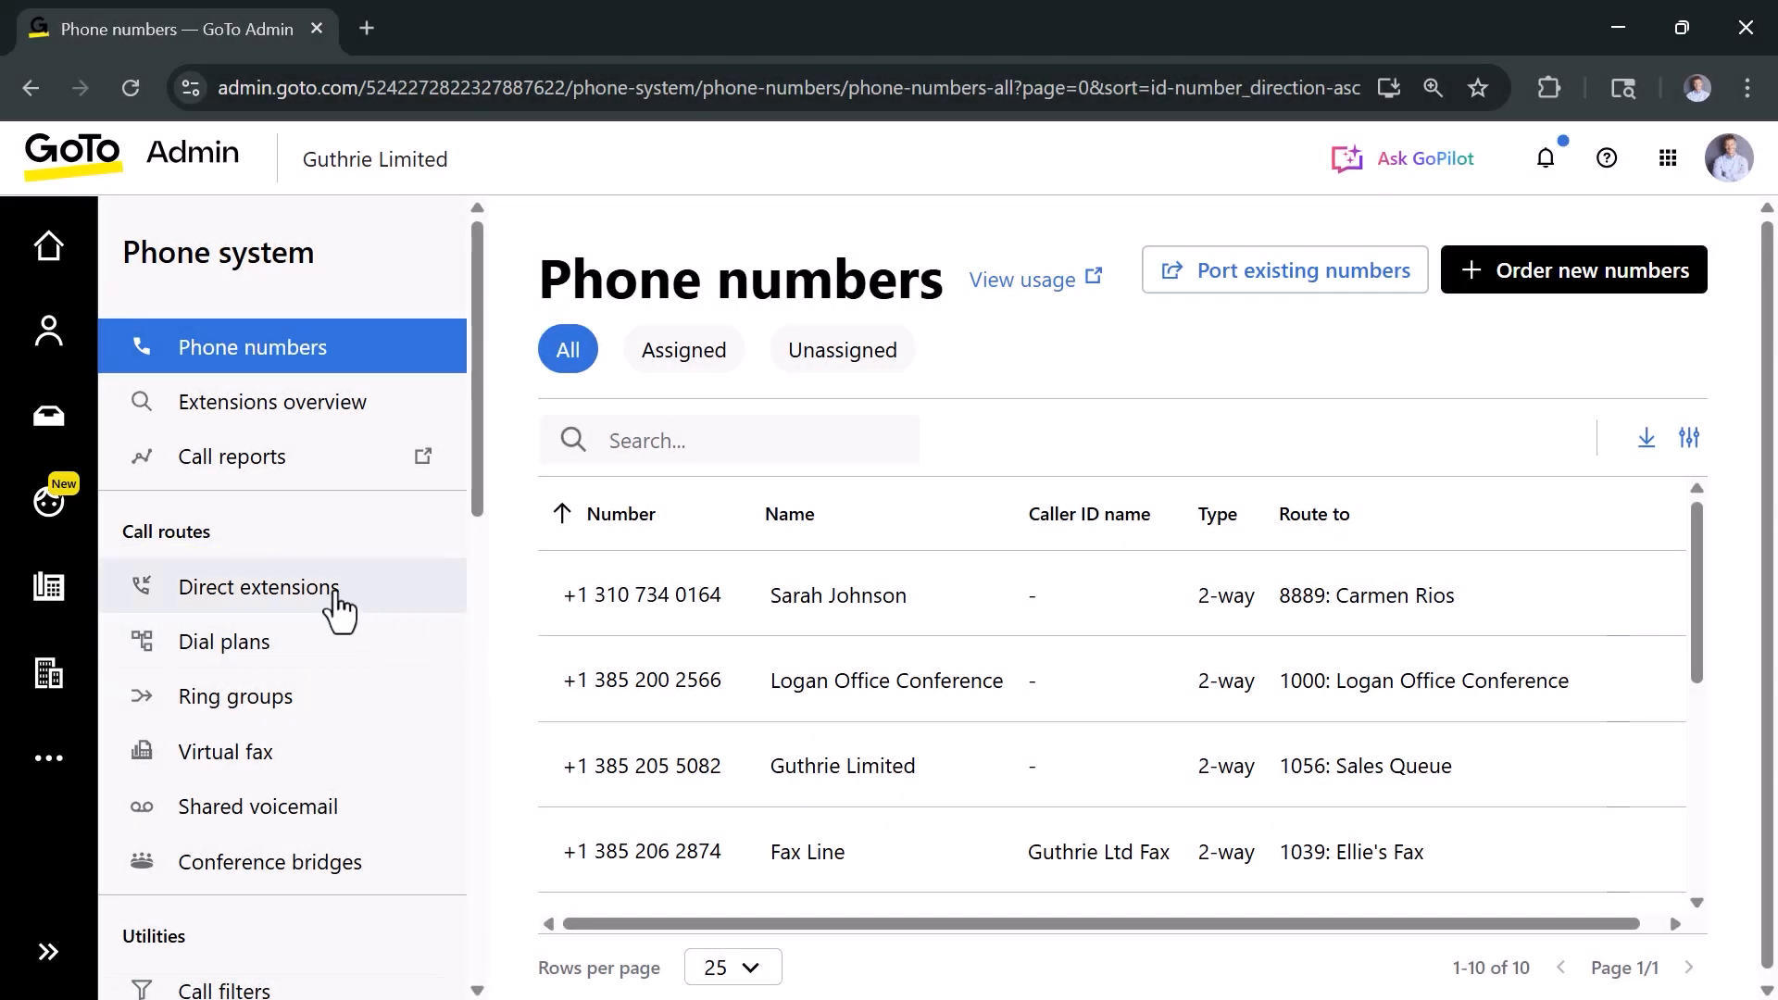
pyautogui.click(347, 598)
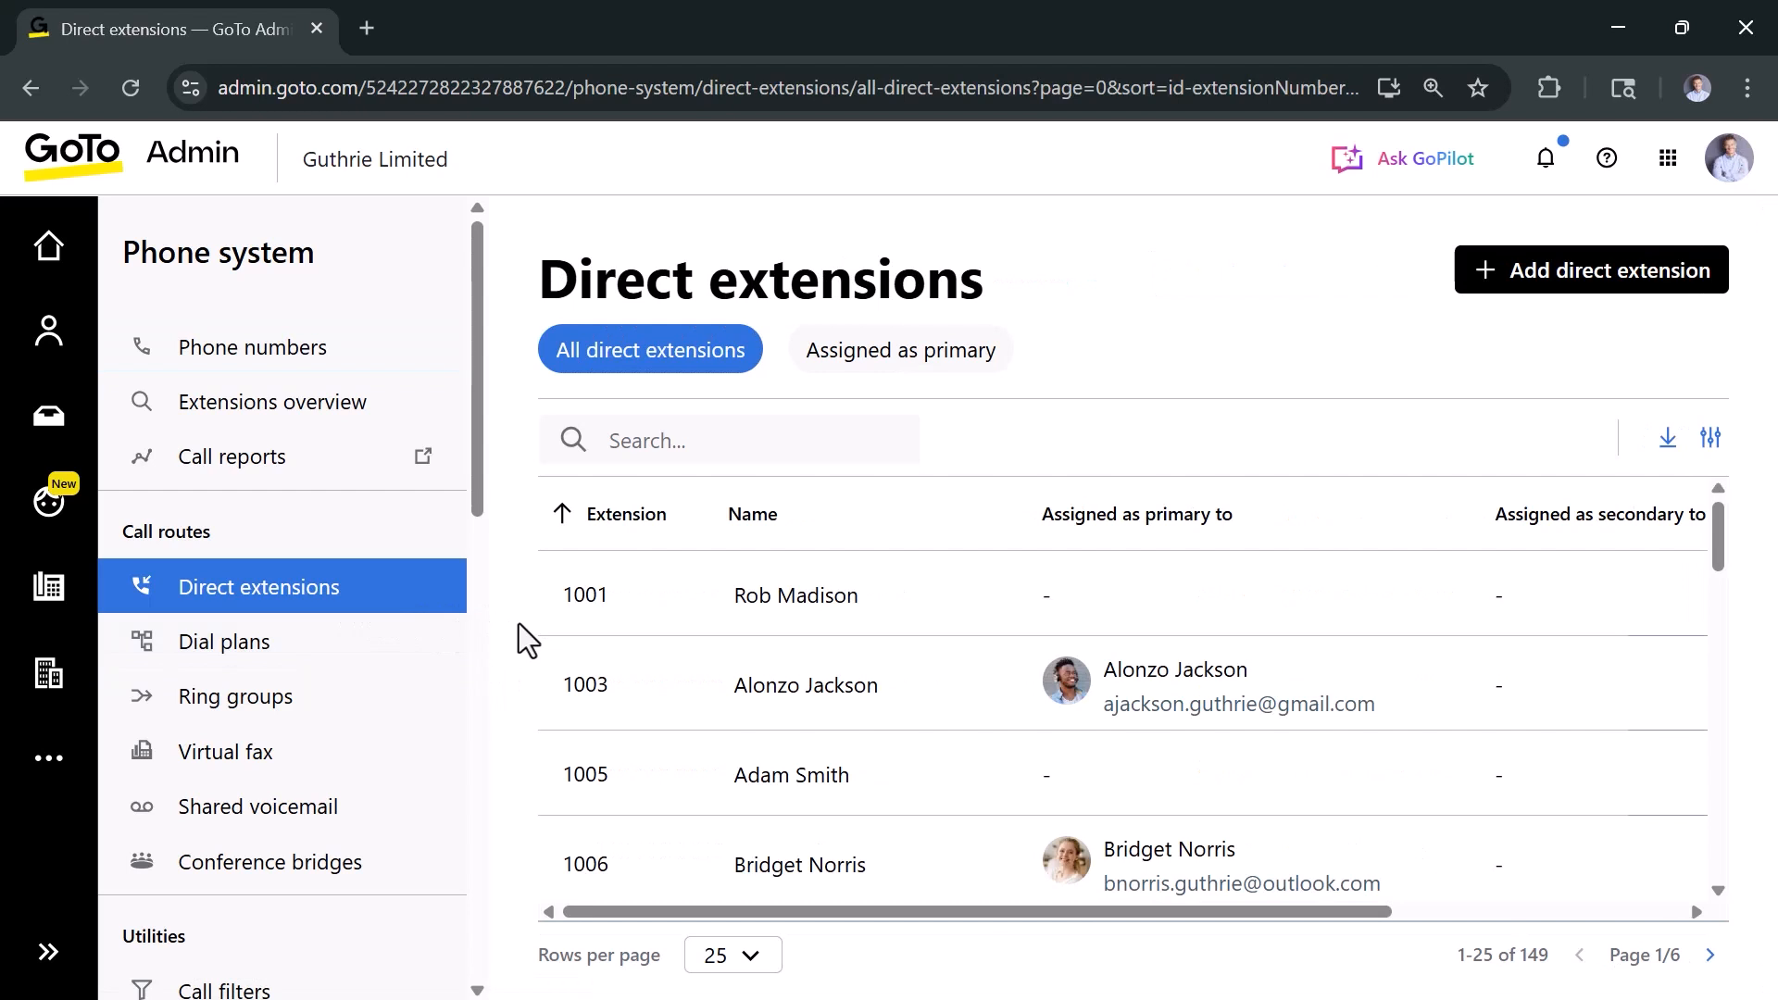
pyautogui.click(597, 440)
pyautogui.write('veronica')
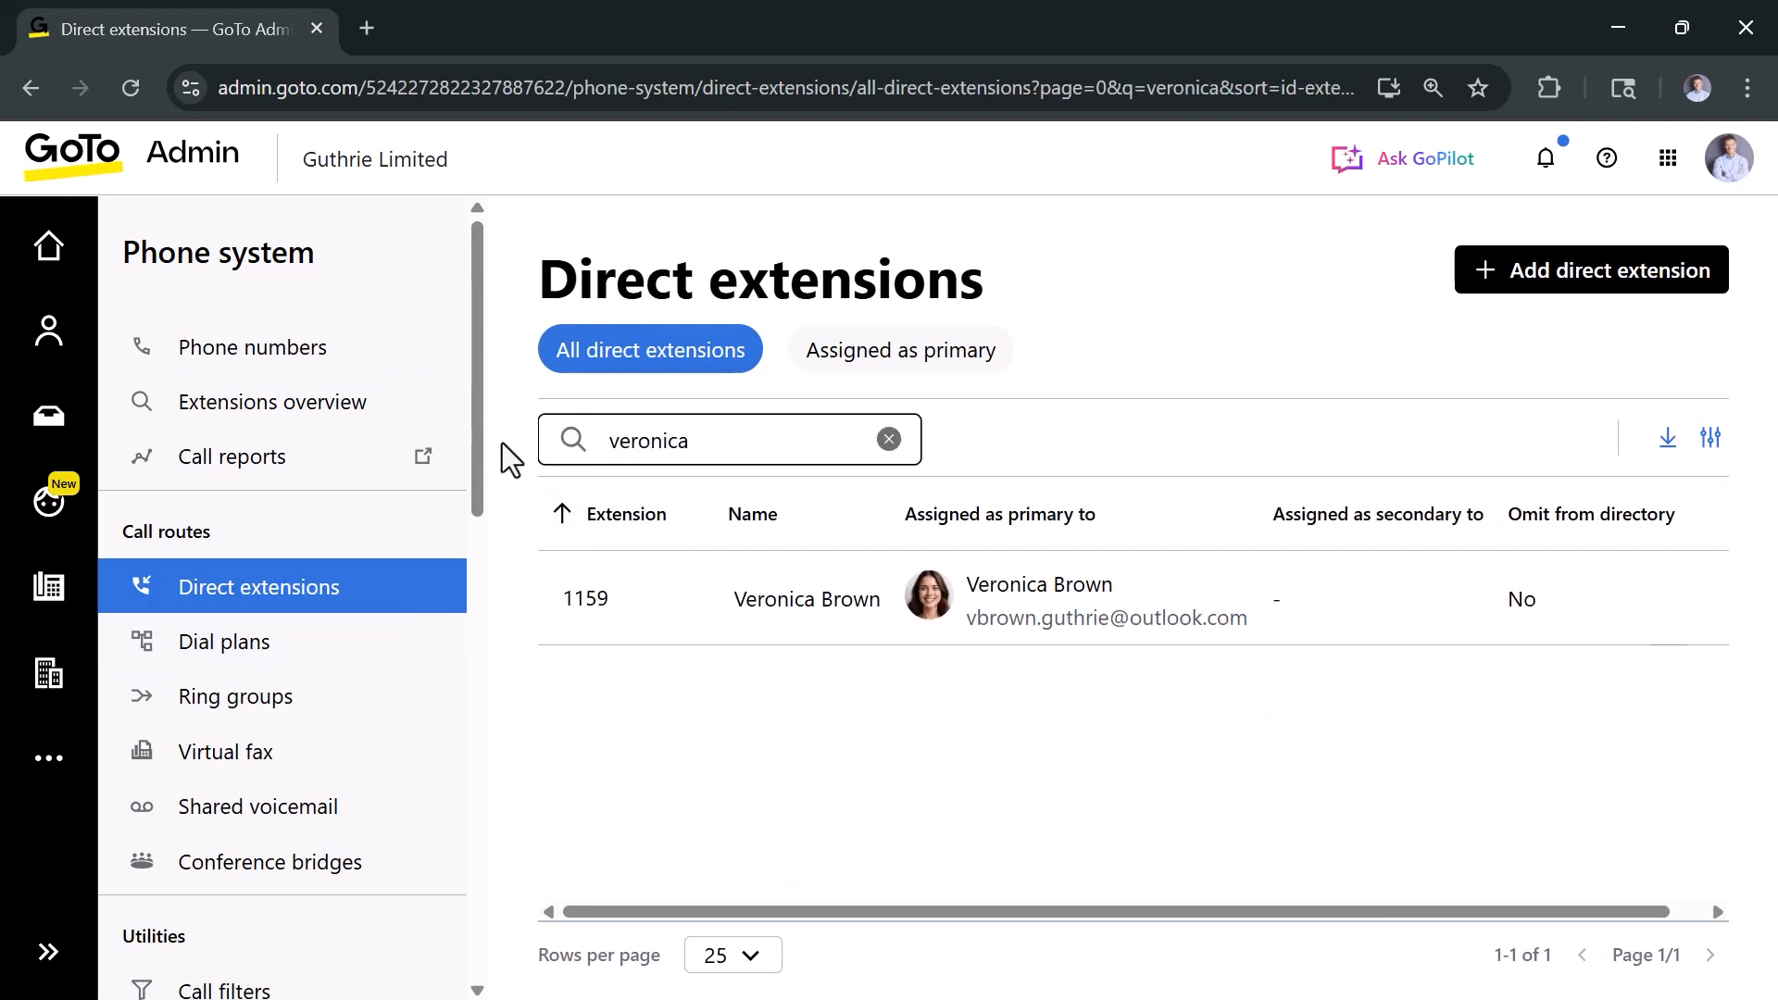
pyautogui.click(1242, 604)
pyautogui.scroll(-1, 930, 687)
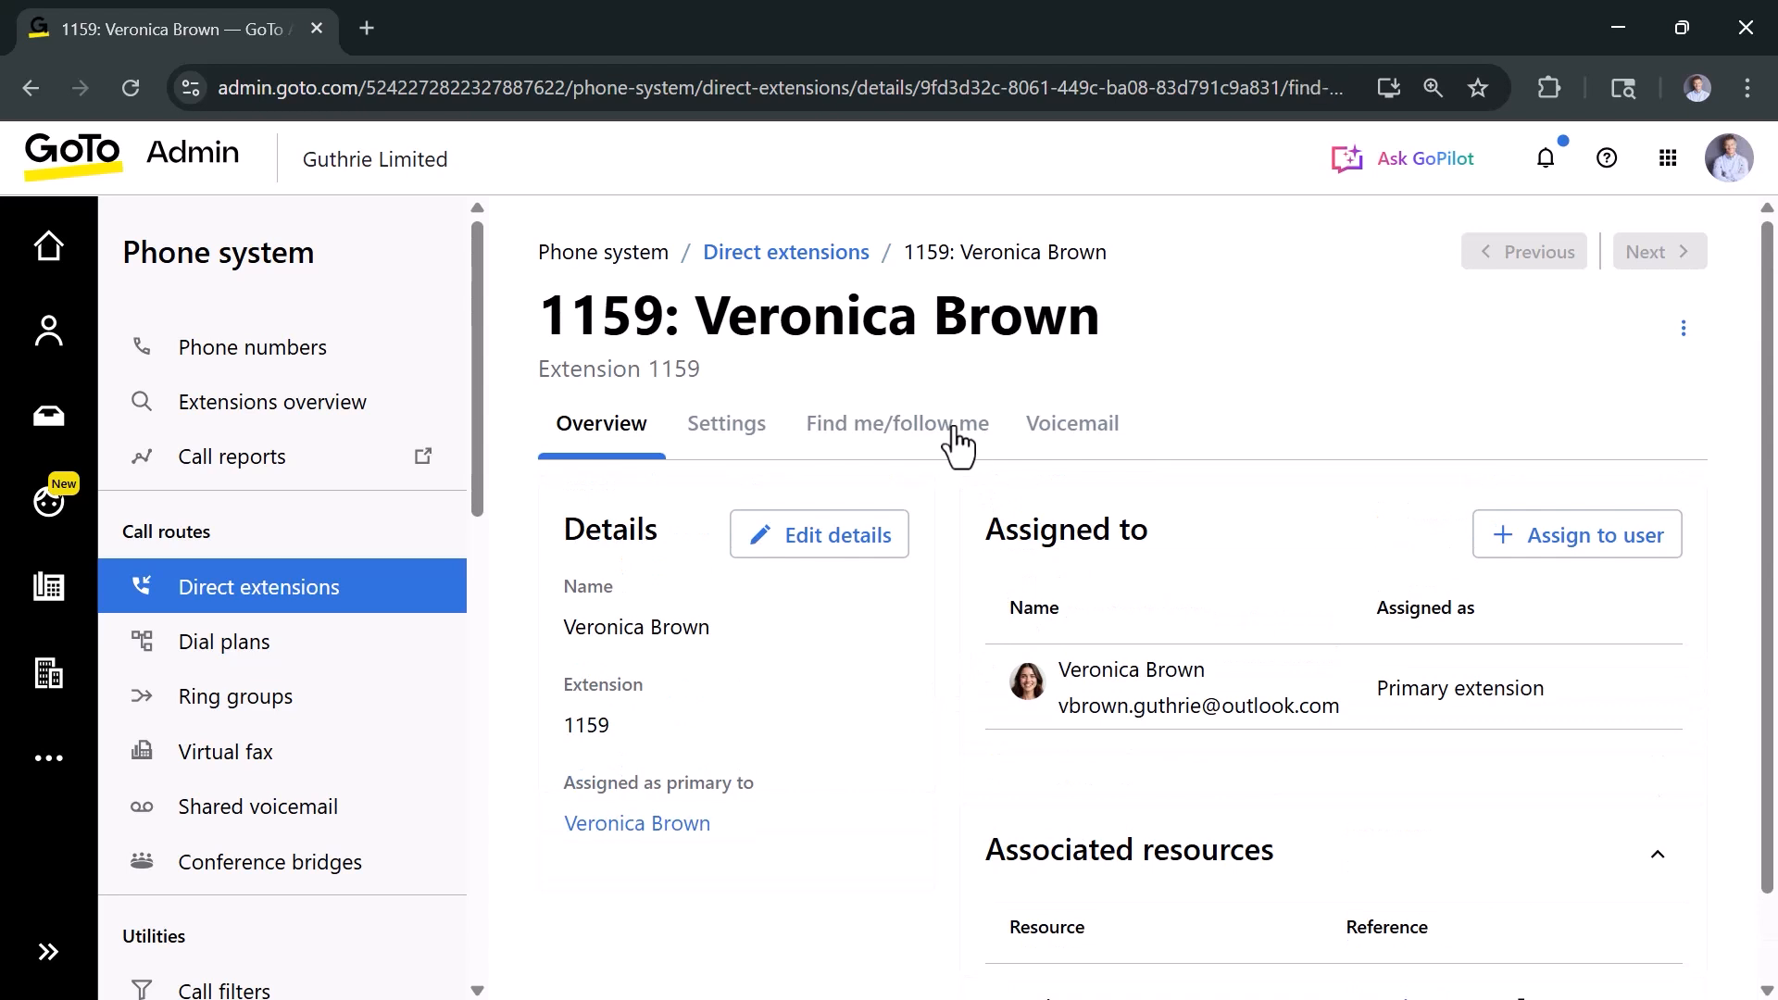
# Step: Route ringing calls in extension 1159's Find me/follow me settings to internal extension 1157 and save
pyautogui.click(958, 443)
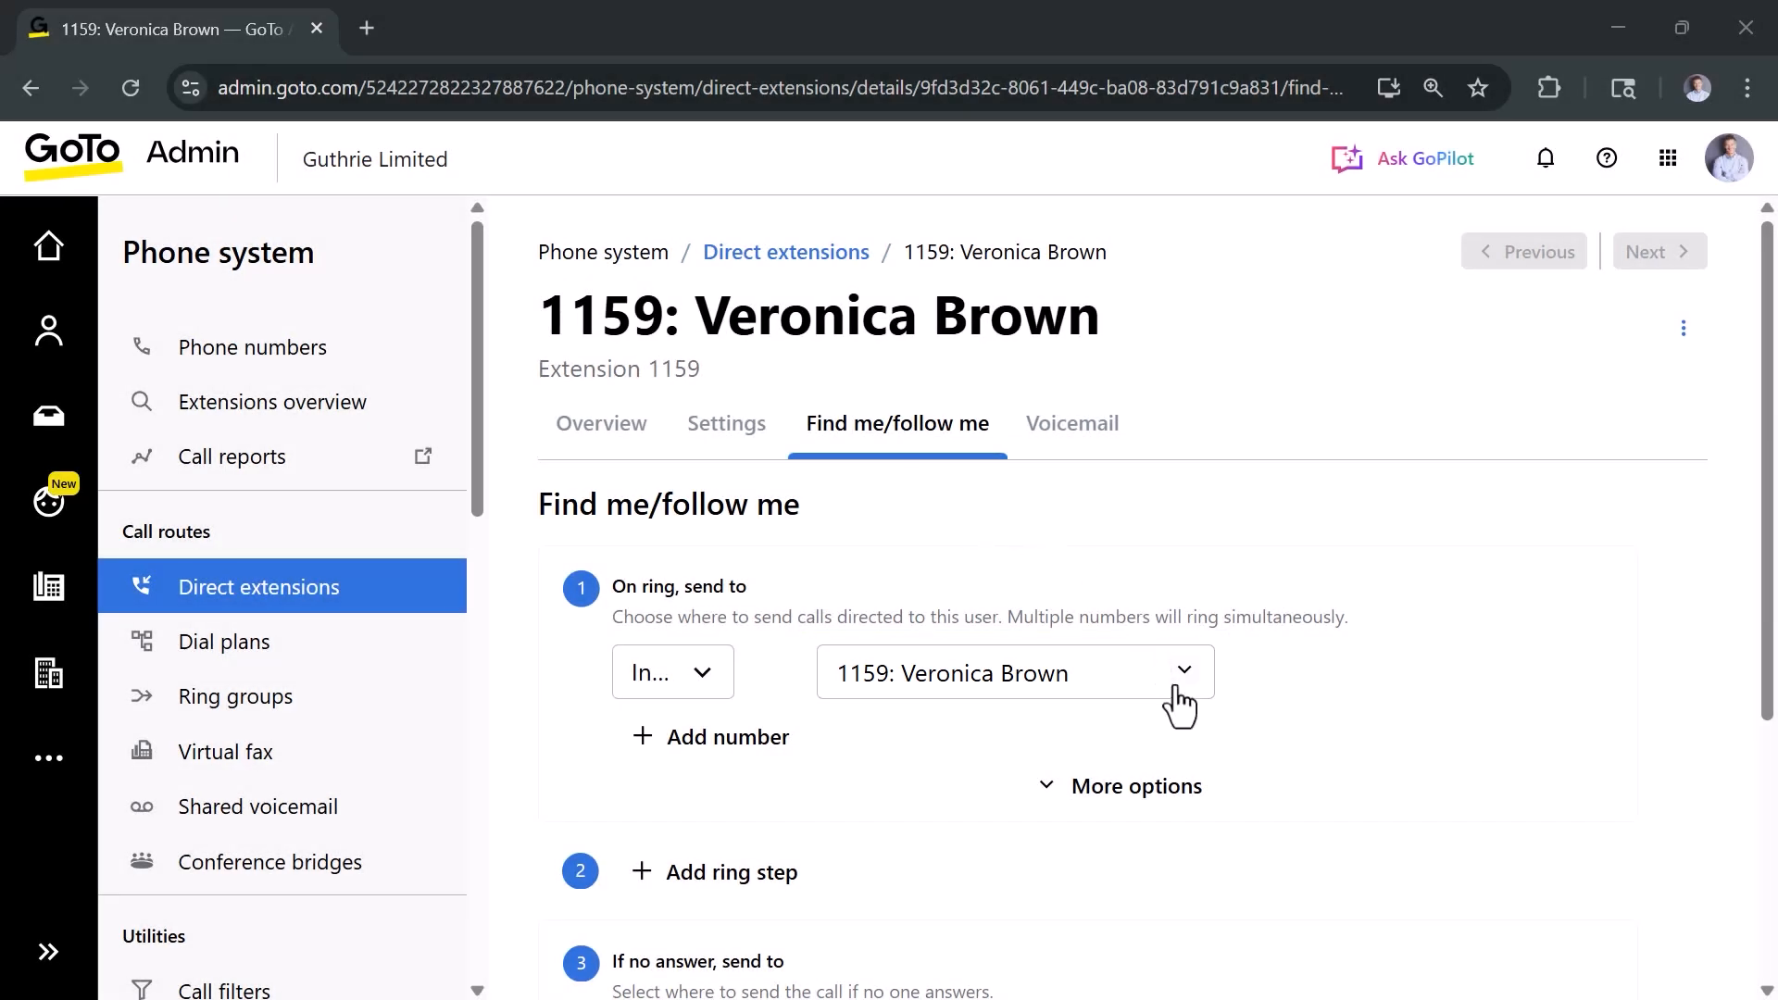
pyautogui.click(1185, 680)
pyautogui.write('marty')
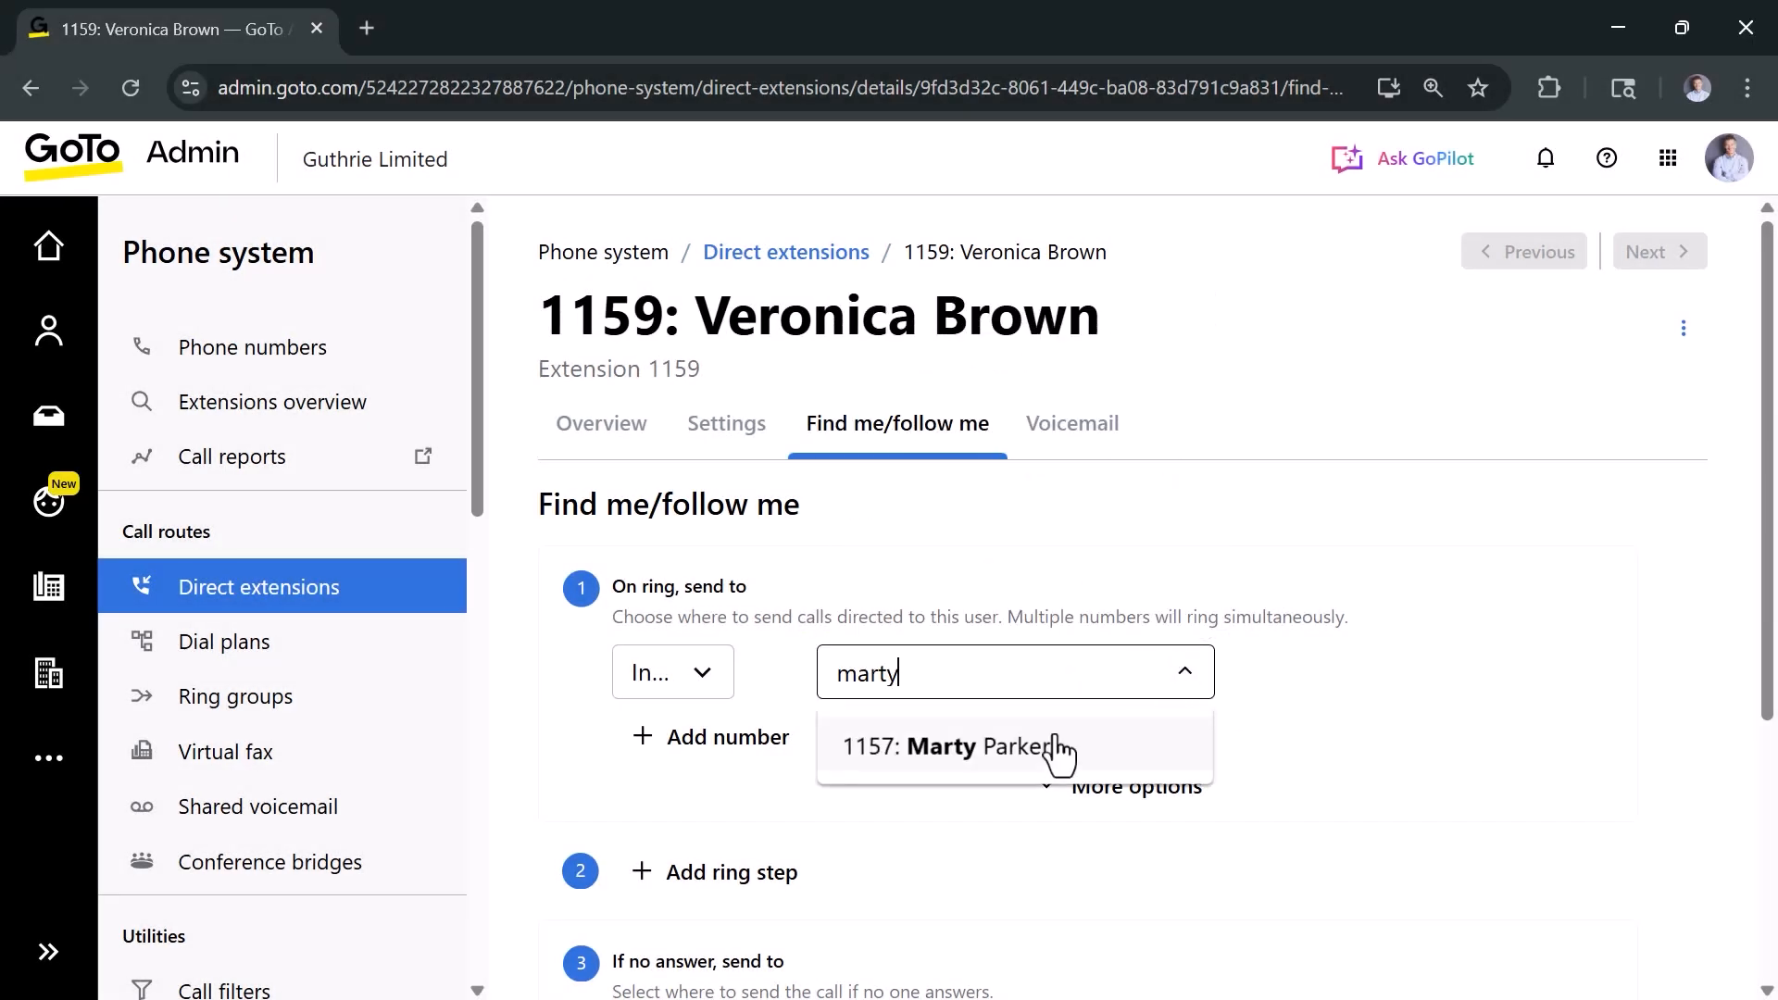
pyautogui.click(1100, 741)
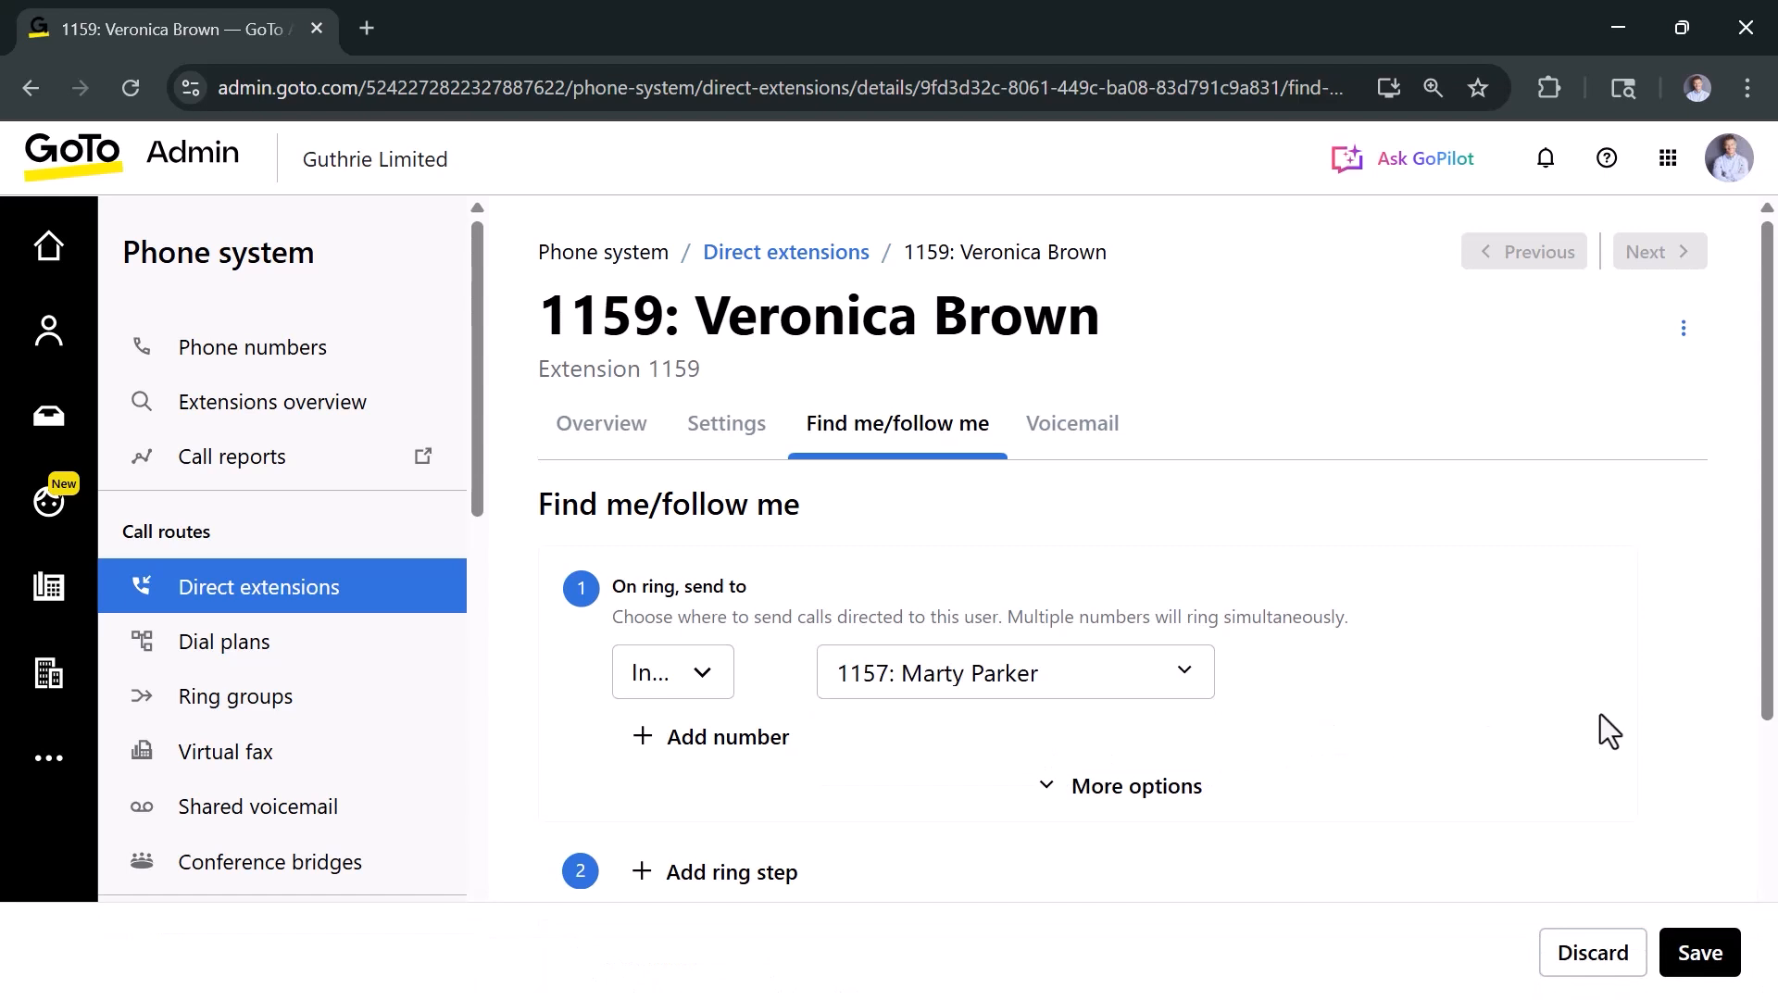
pyautogui.moveTo(1766, 676); pyautogui.dragTo(1771, 912)
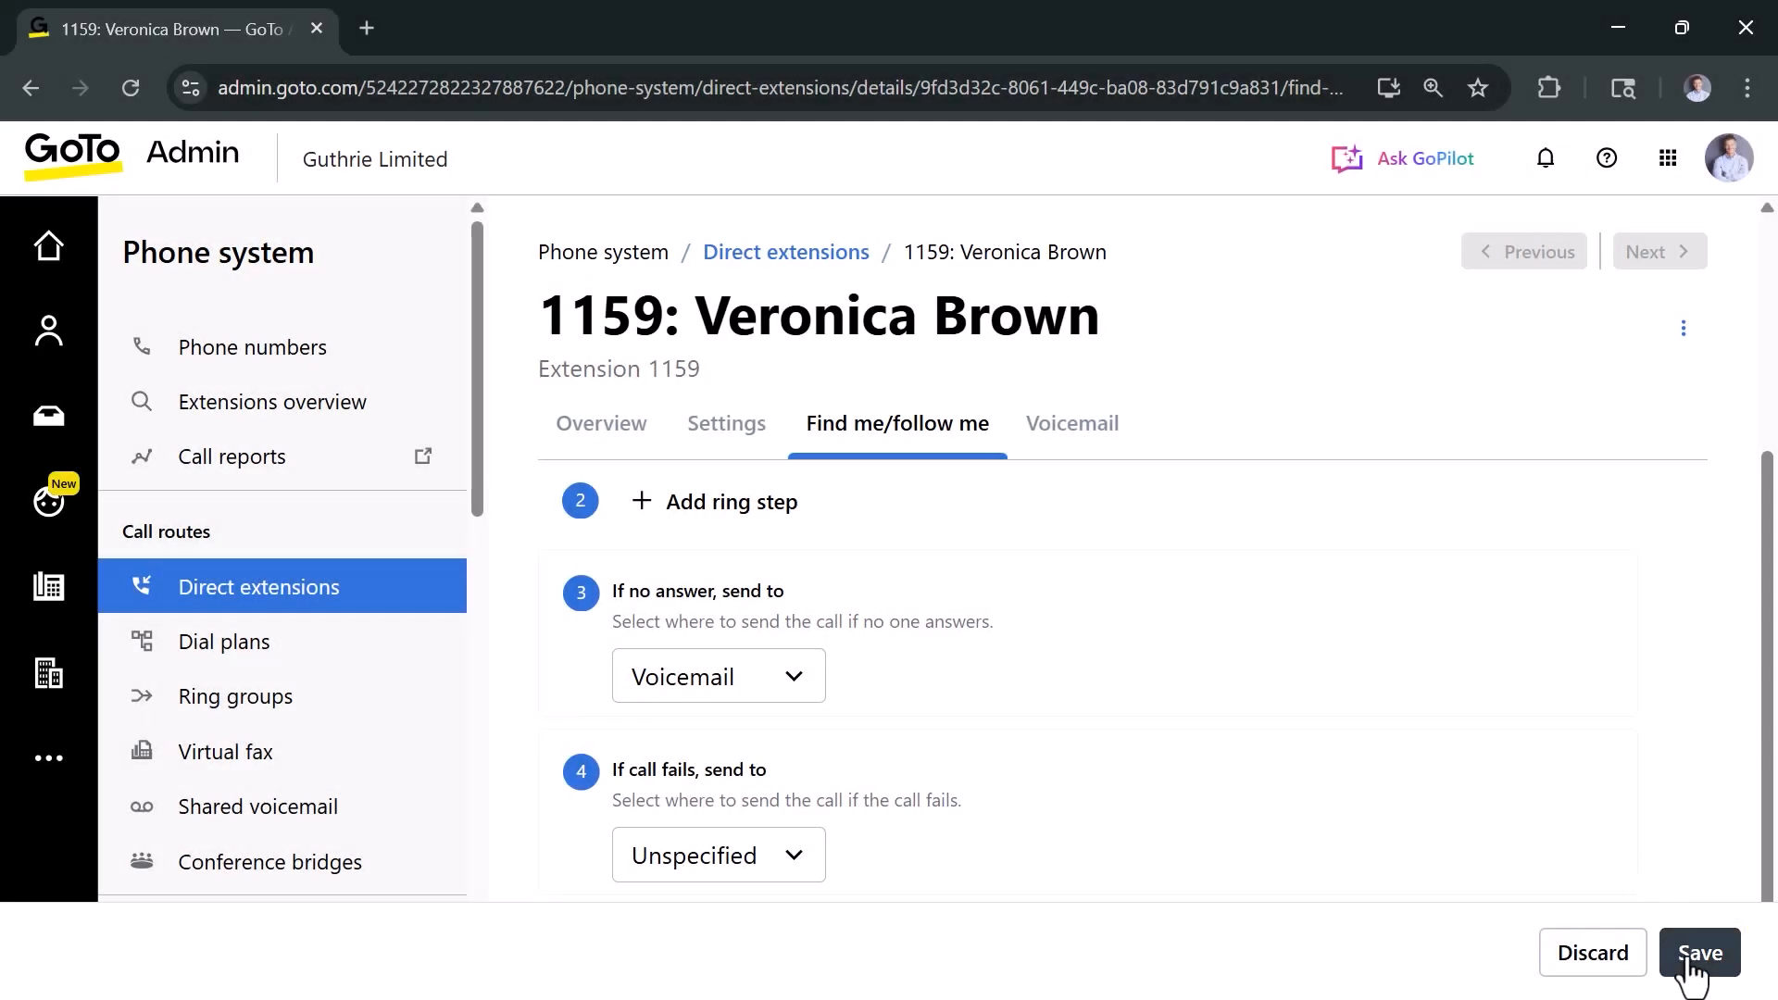
pyautogui.click(1699, 963)
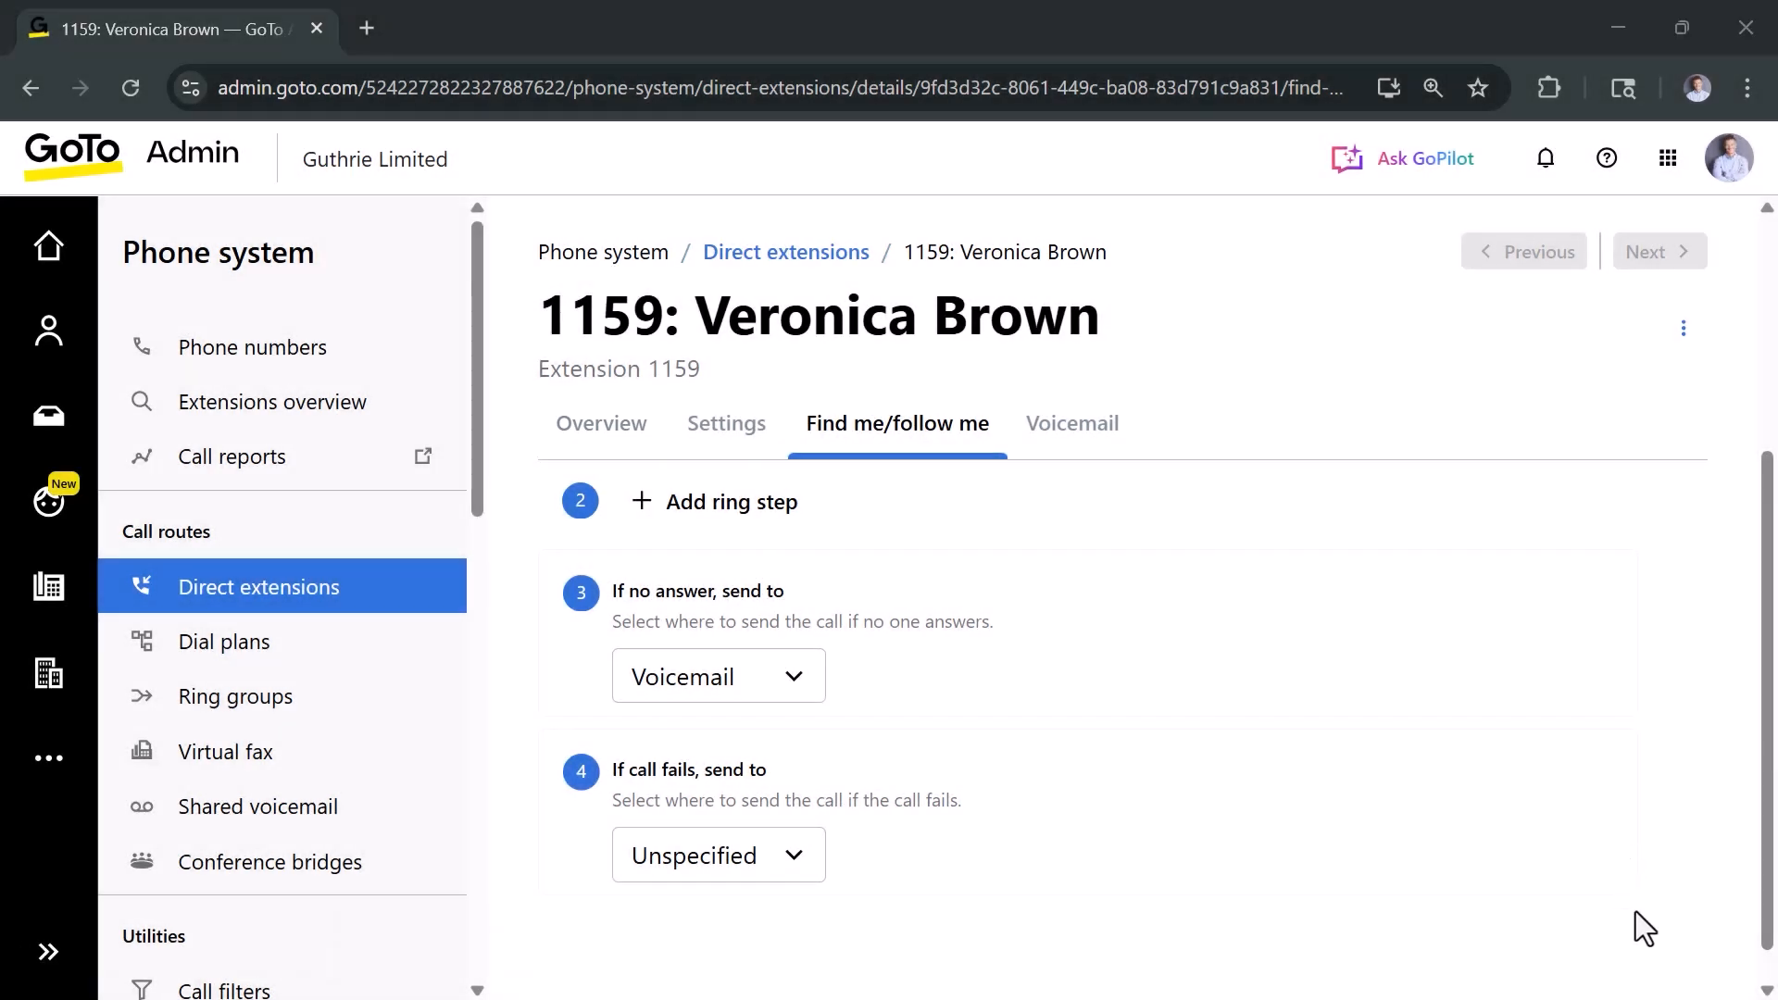
# Step: Open the Cisco 7962 device associated with extension 1159 and delete it
pyautogui.click(630, 446)
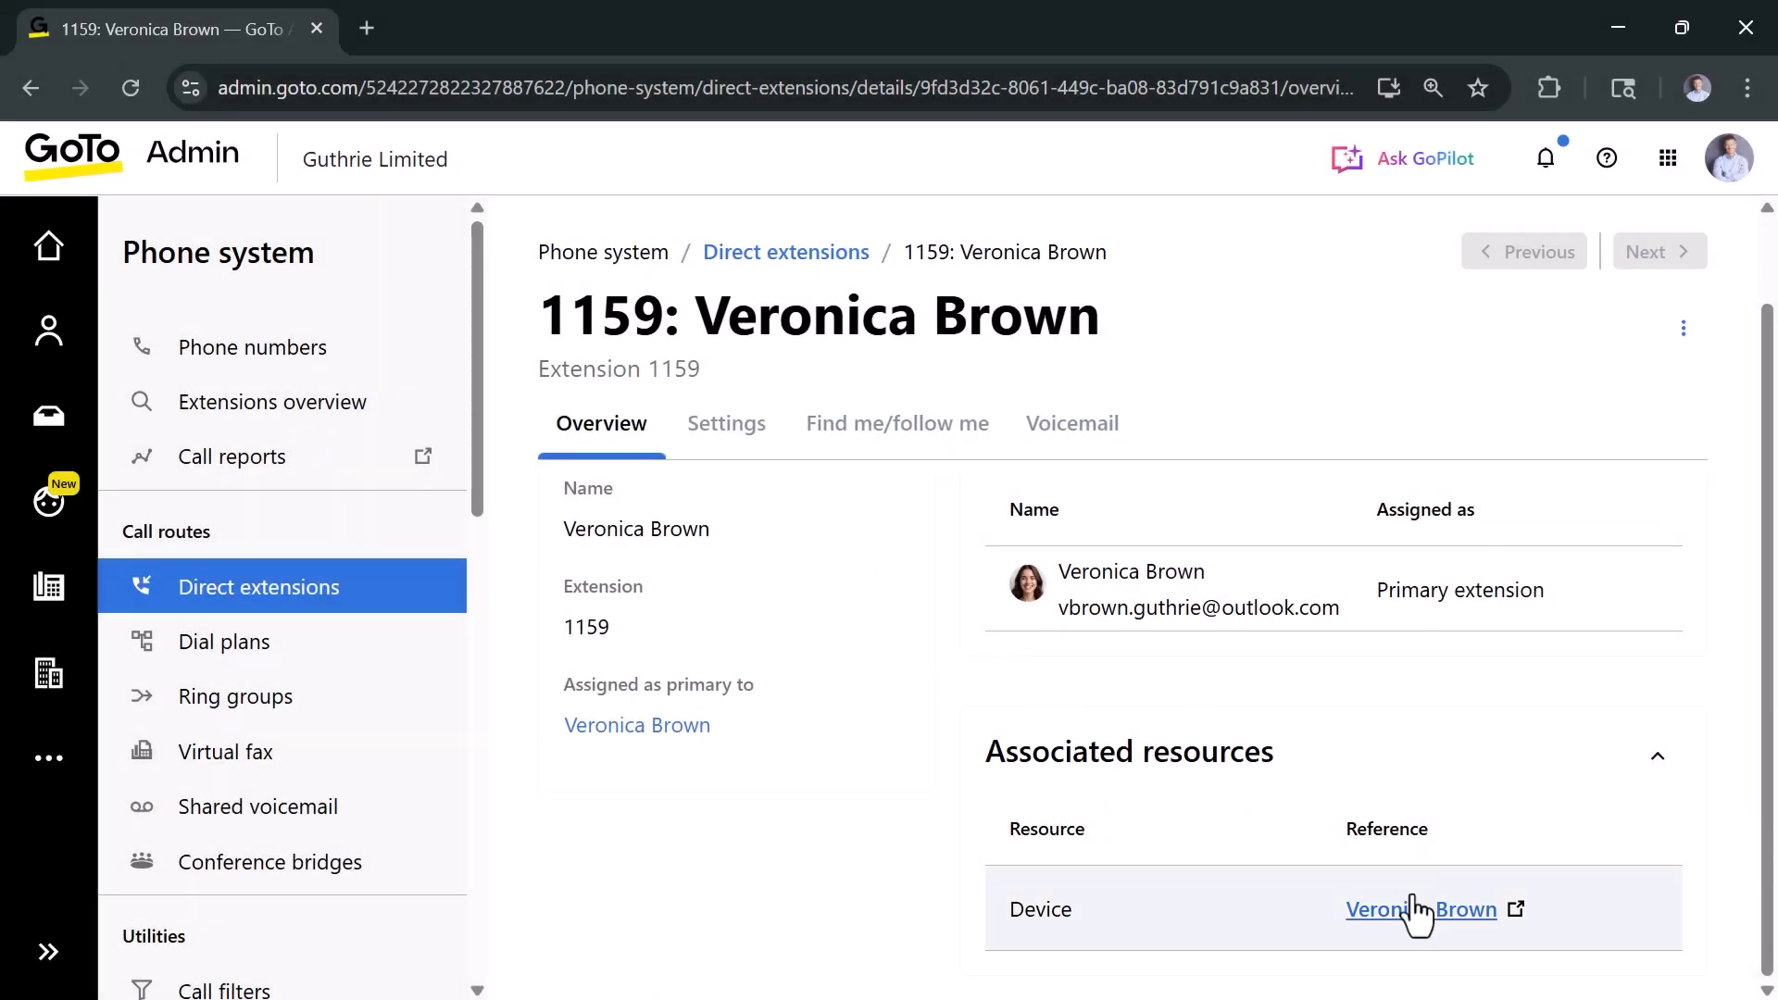
pyautogui.click(1415, 910)
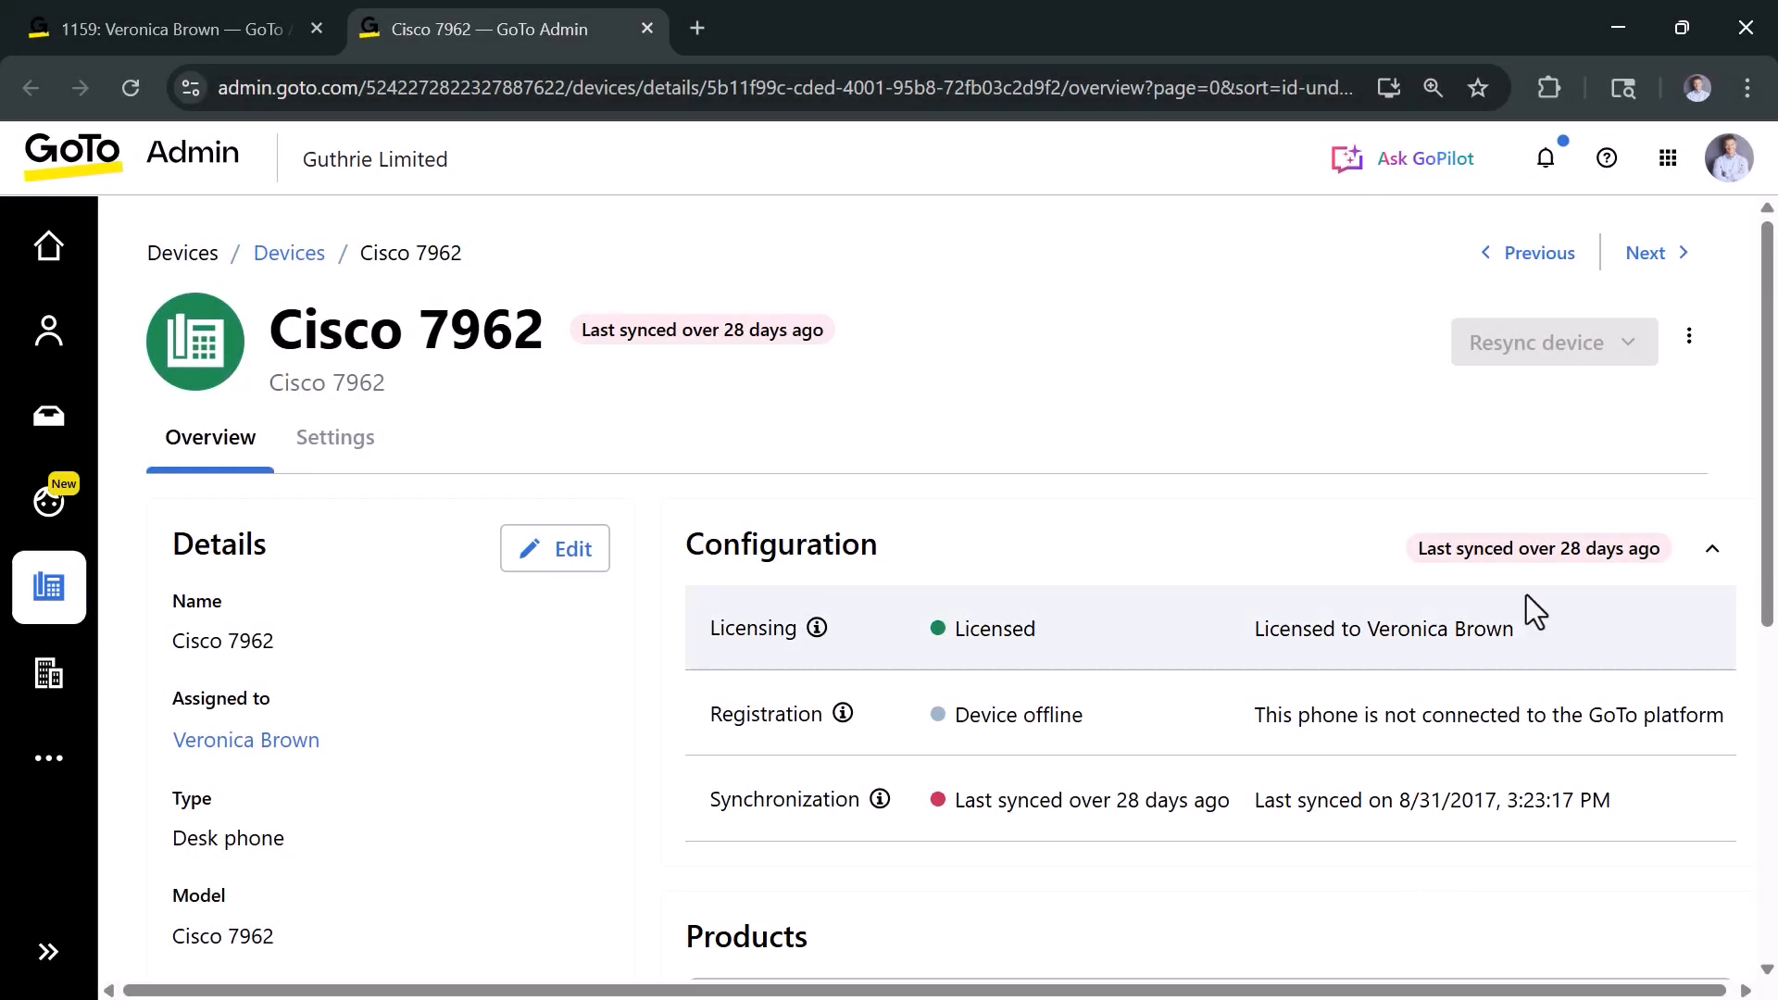
pyautogui.click(1690, 341)
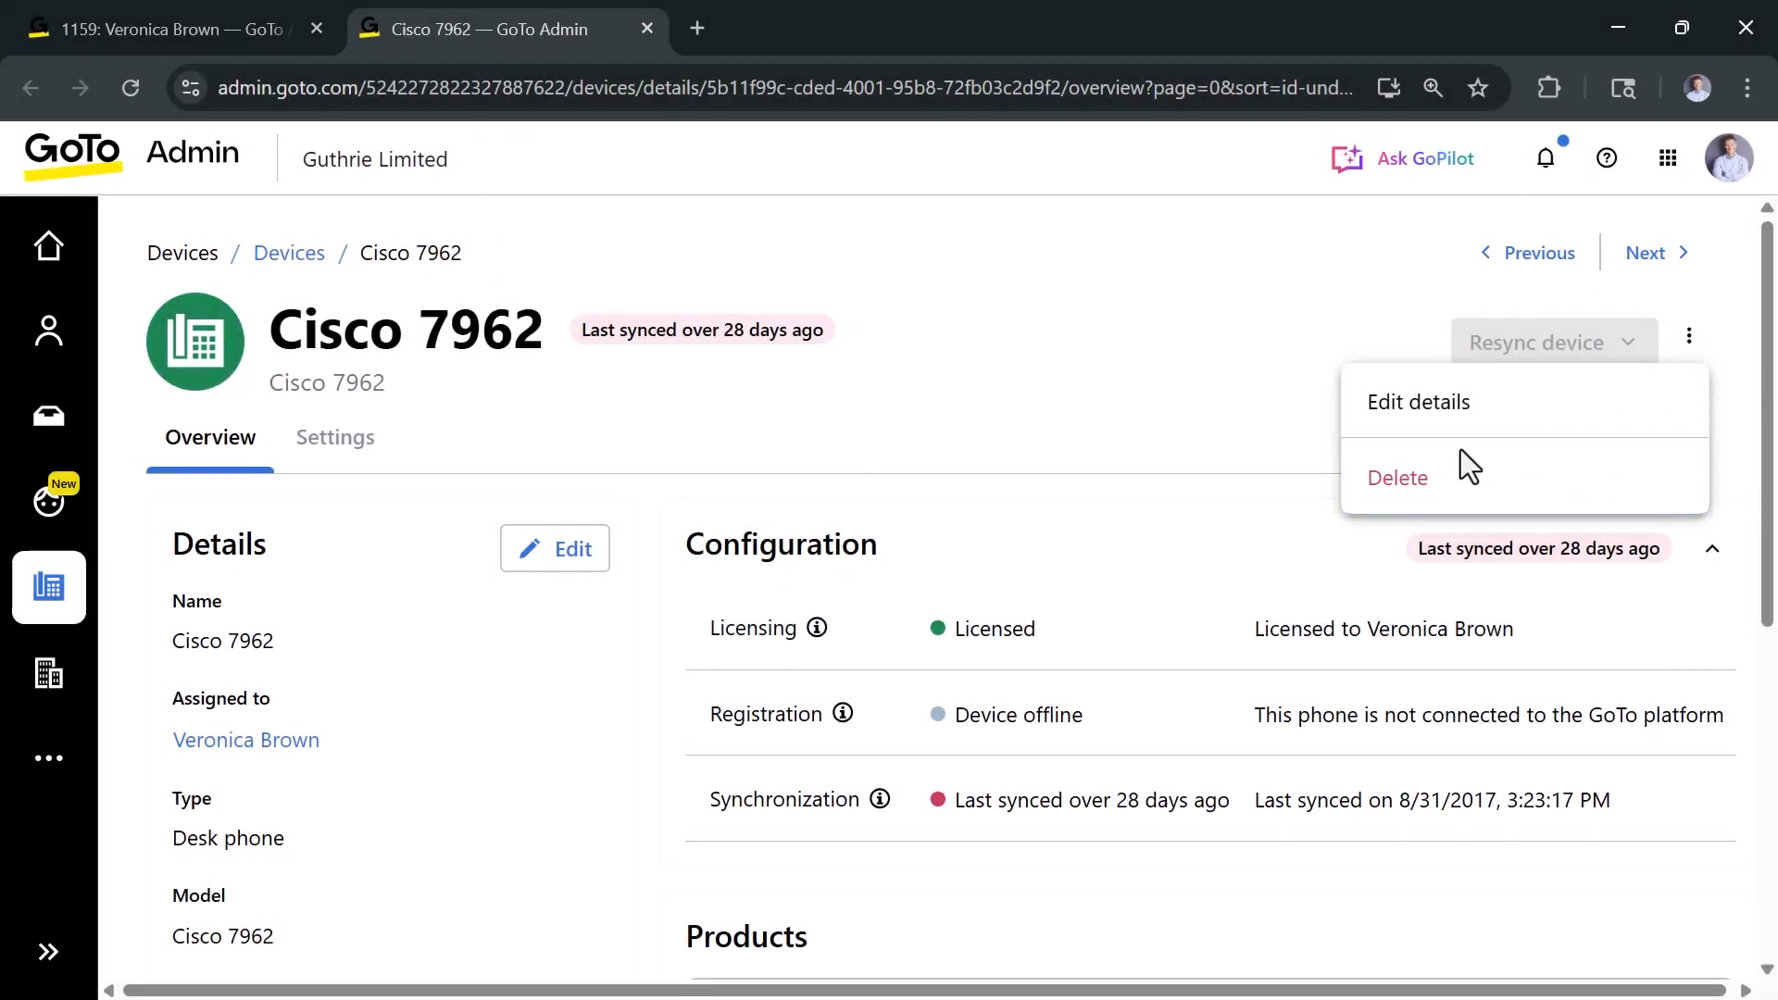
pyautogui.click(1435, 477)
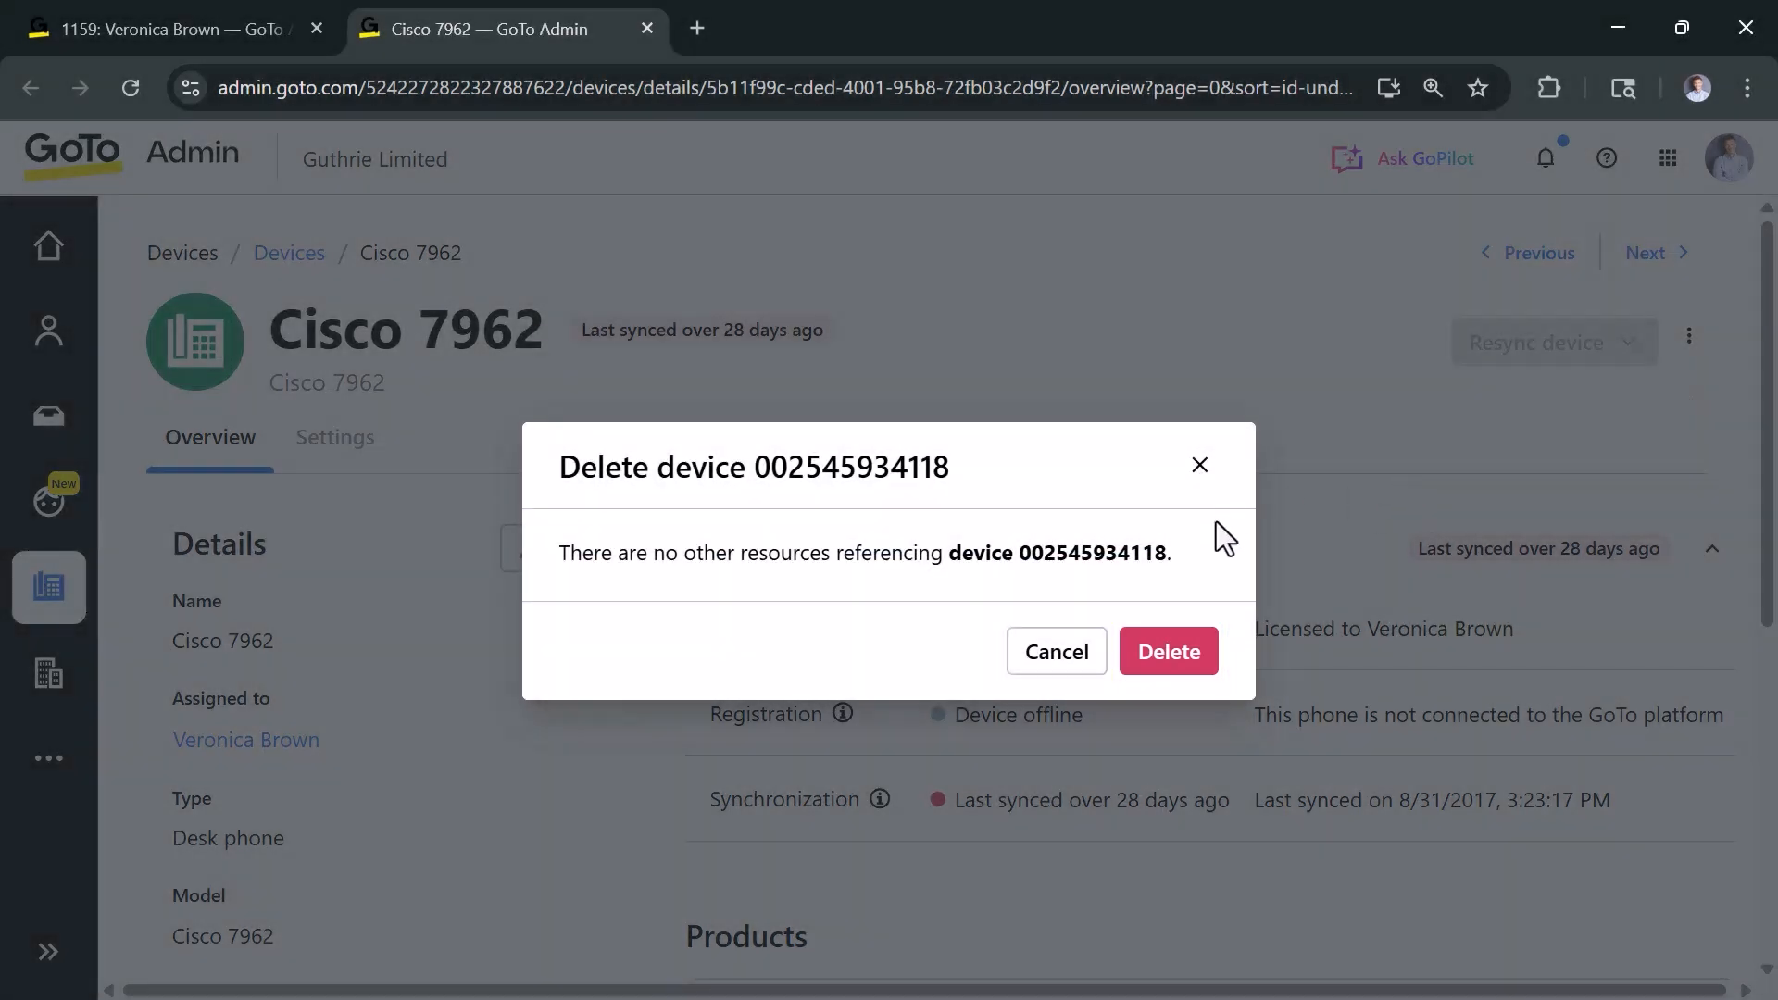
pyautogui.click(1195, 659)
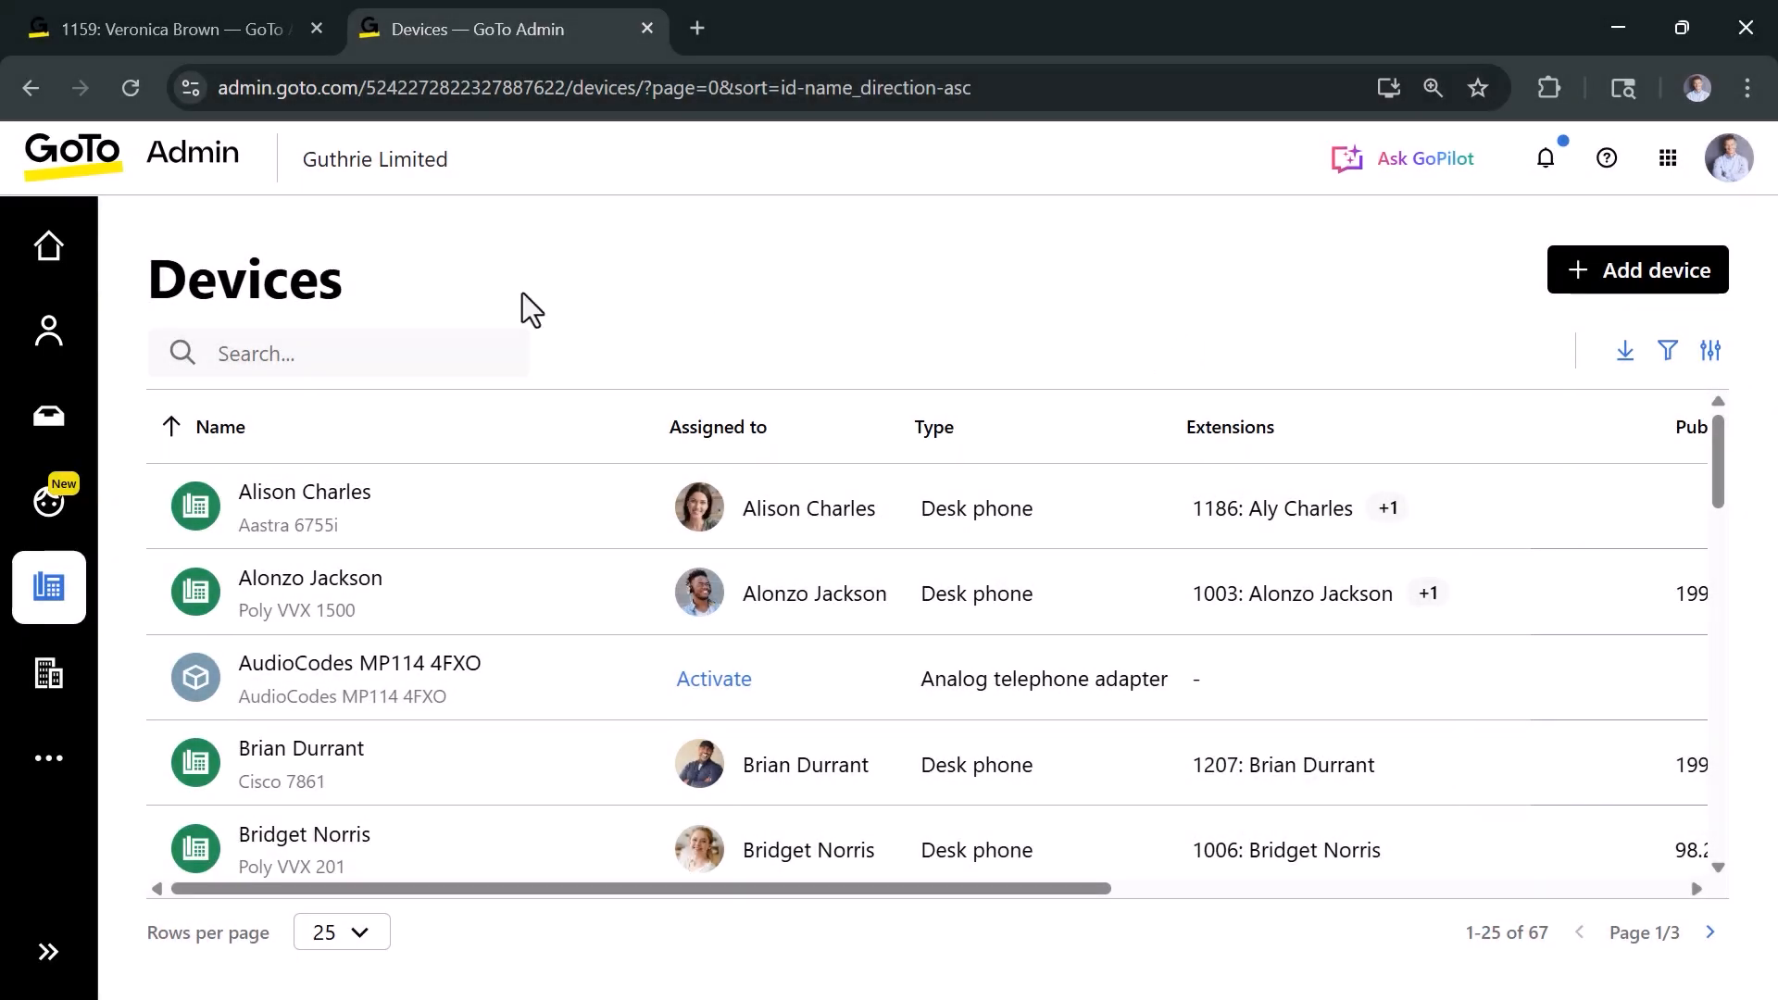
# Step: Search the account's users by the departing user's first name and open their profile
pyautogui.click(48, 354)
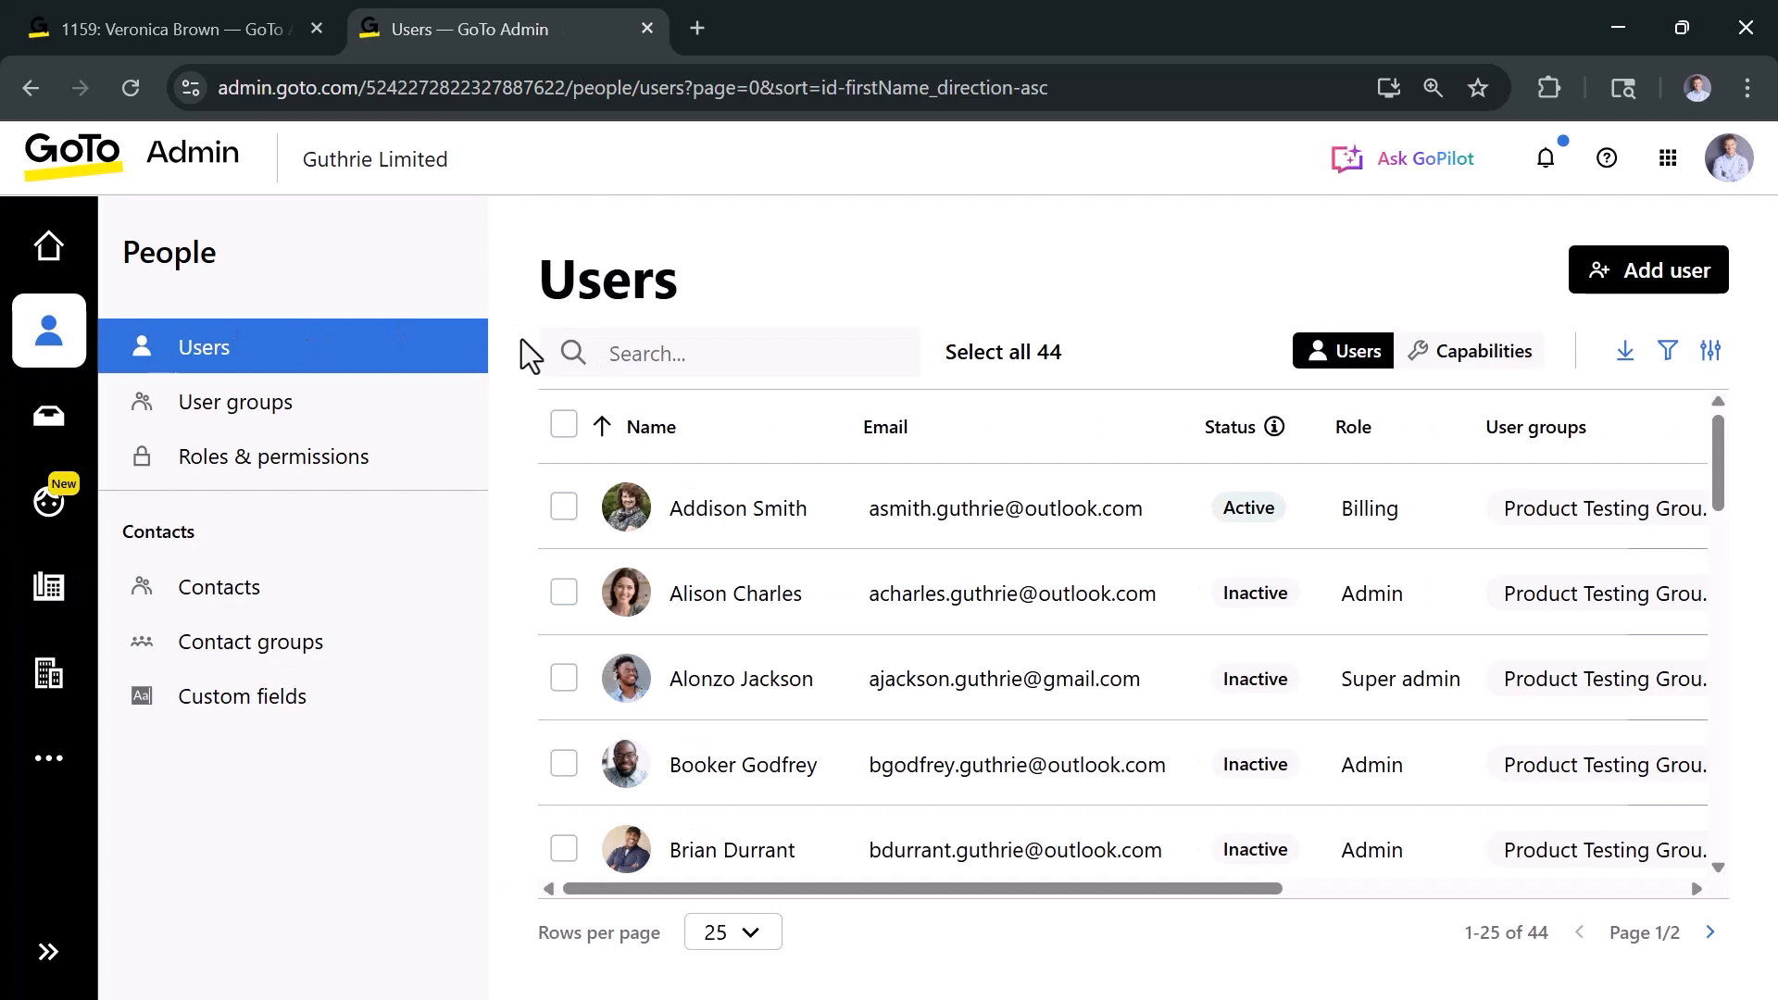
pyautogui.write('veronica')
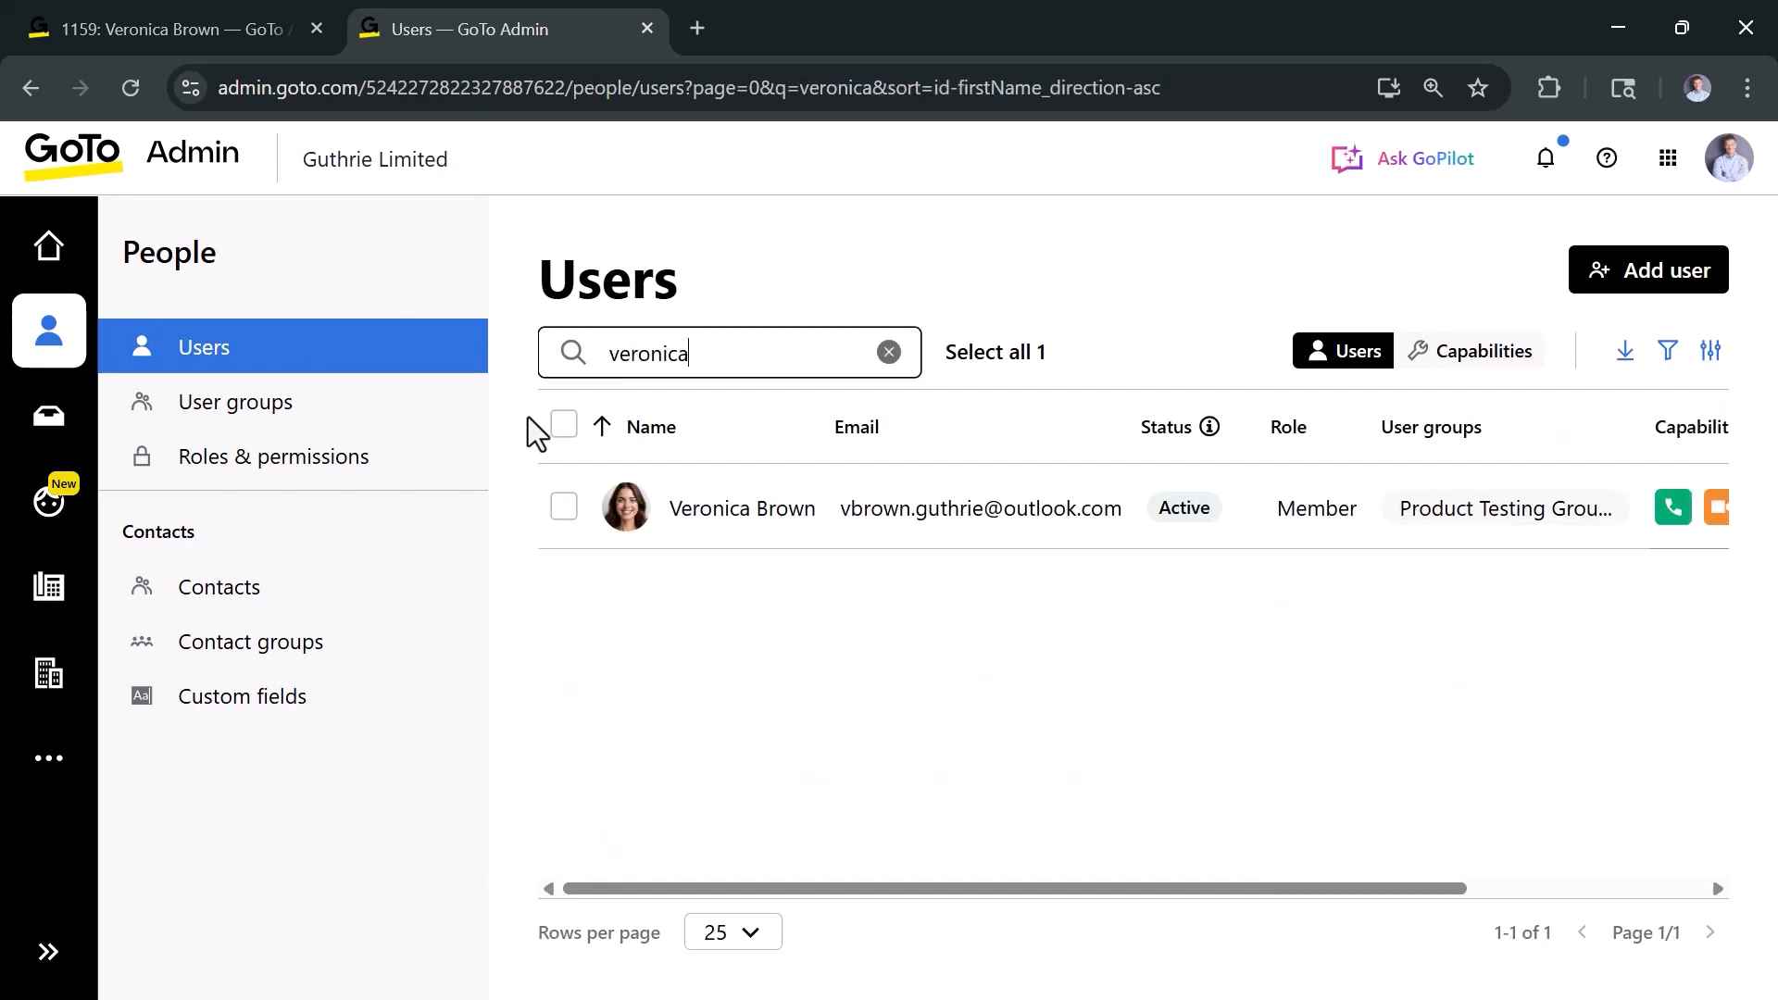
pyautogui.click(1001, 535)
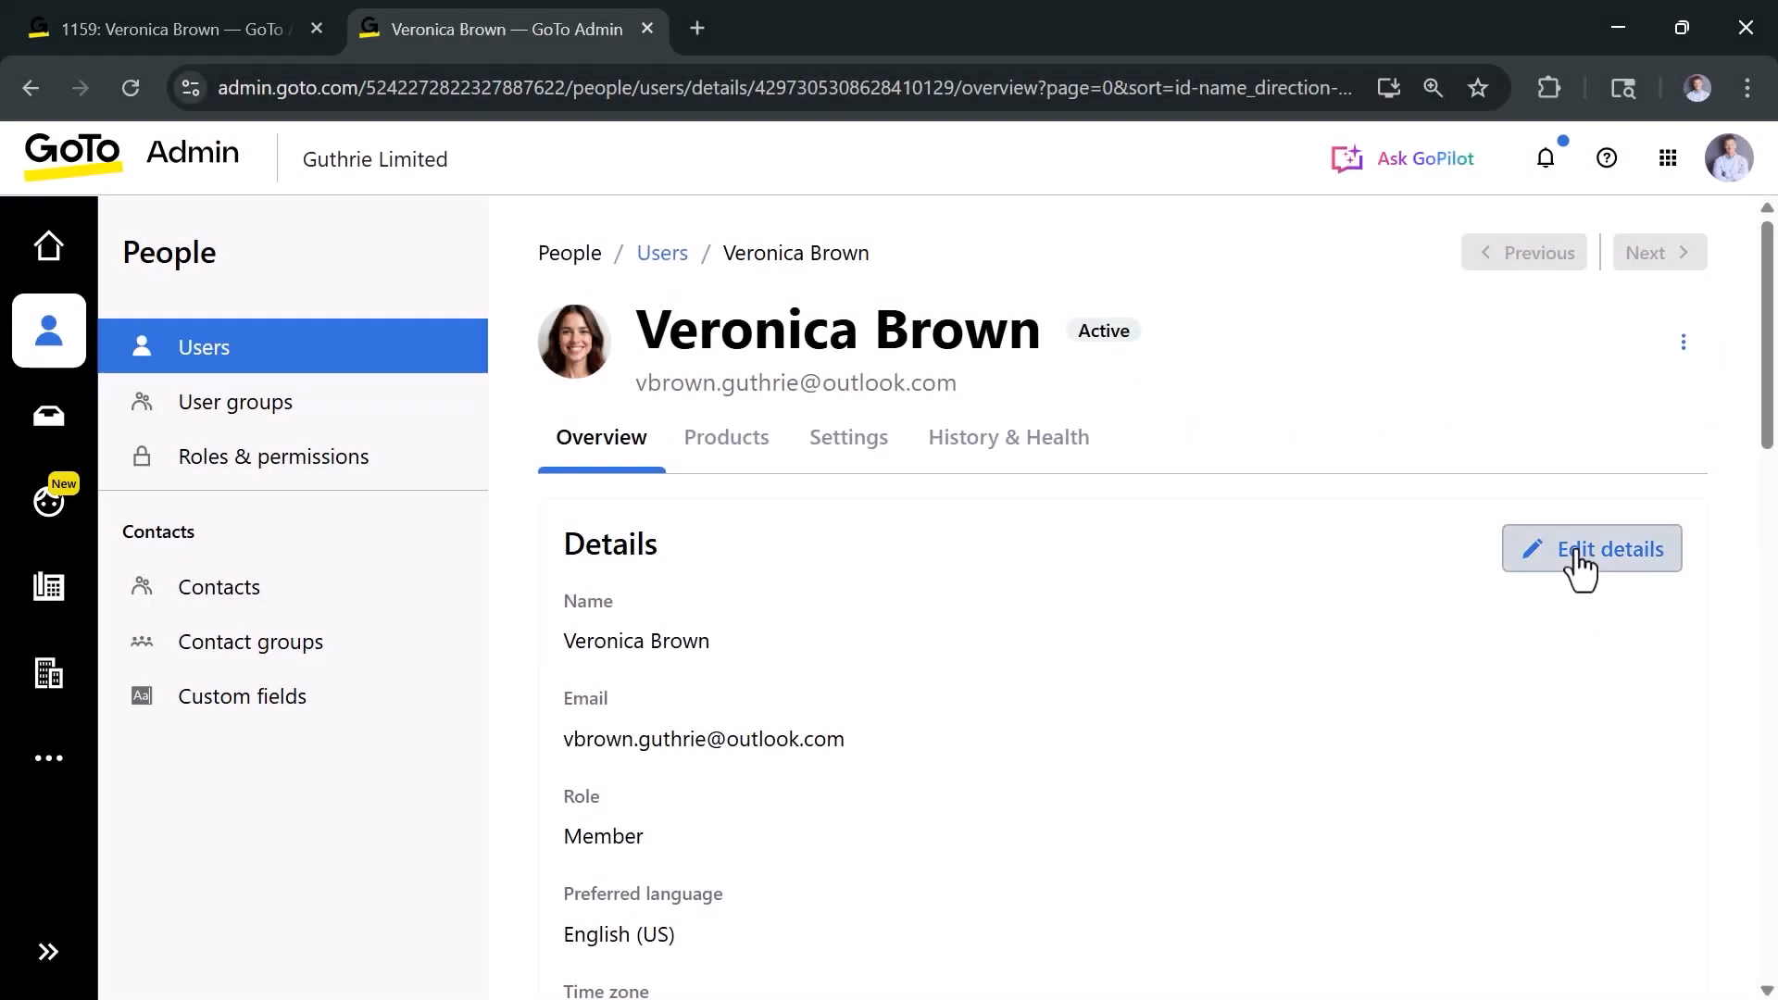
# Step: Review the available admin roles in the user's details, keeping the Member role and closing without saving
pyautogui.click(1549, 548)
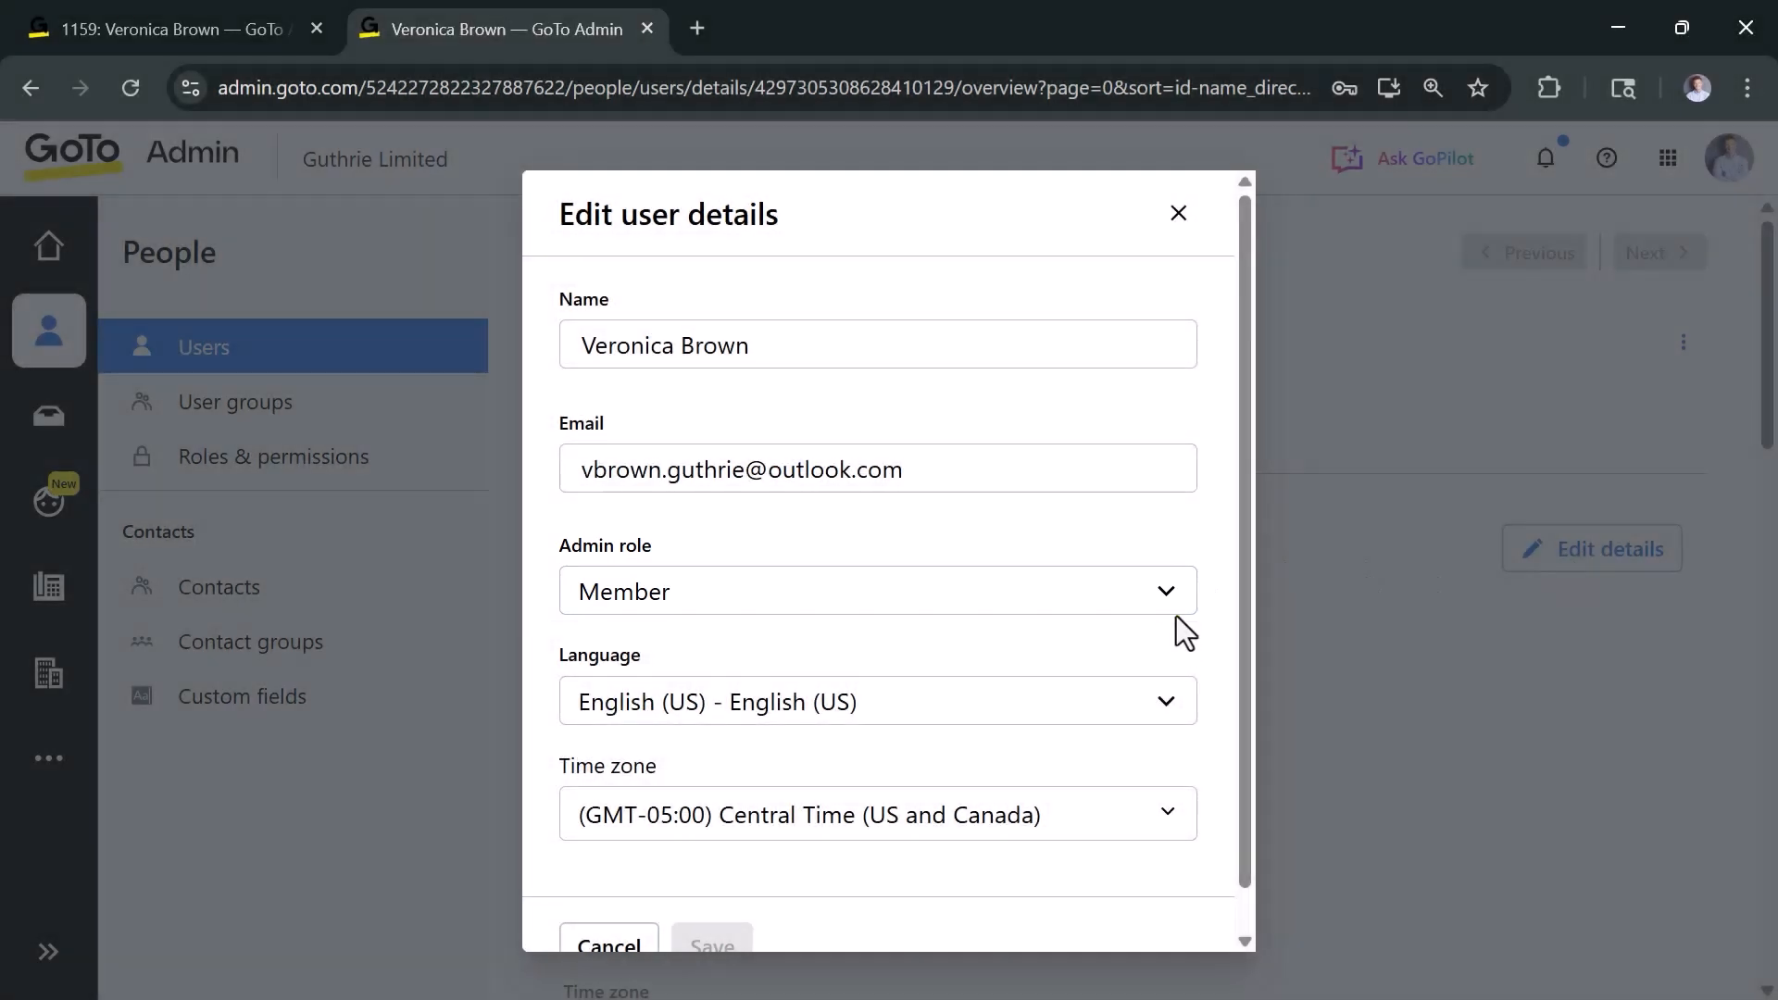
pyautogui.click(1174, 612)
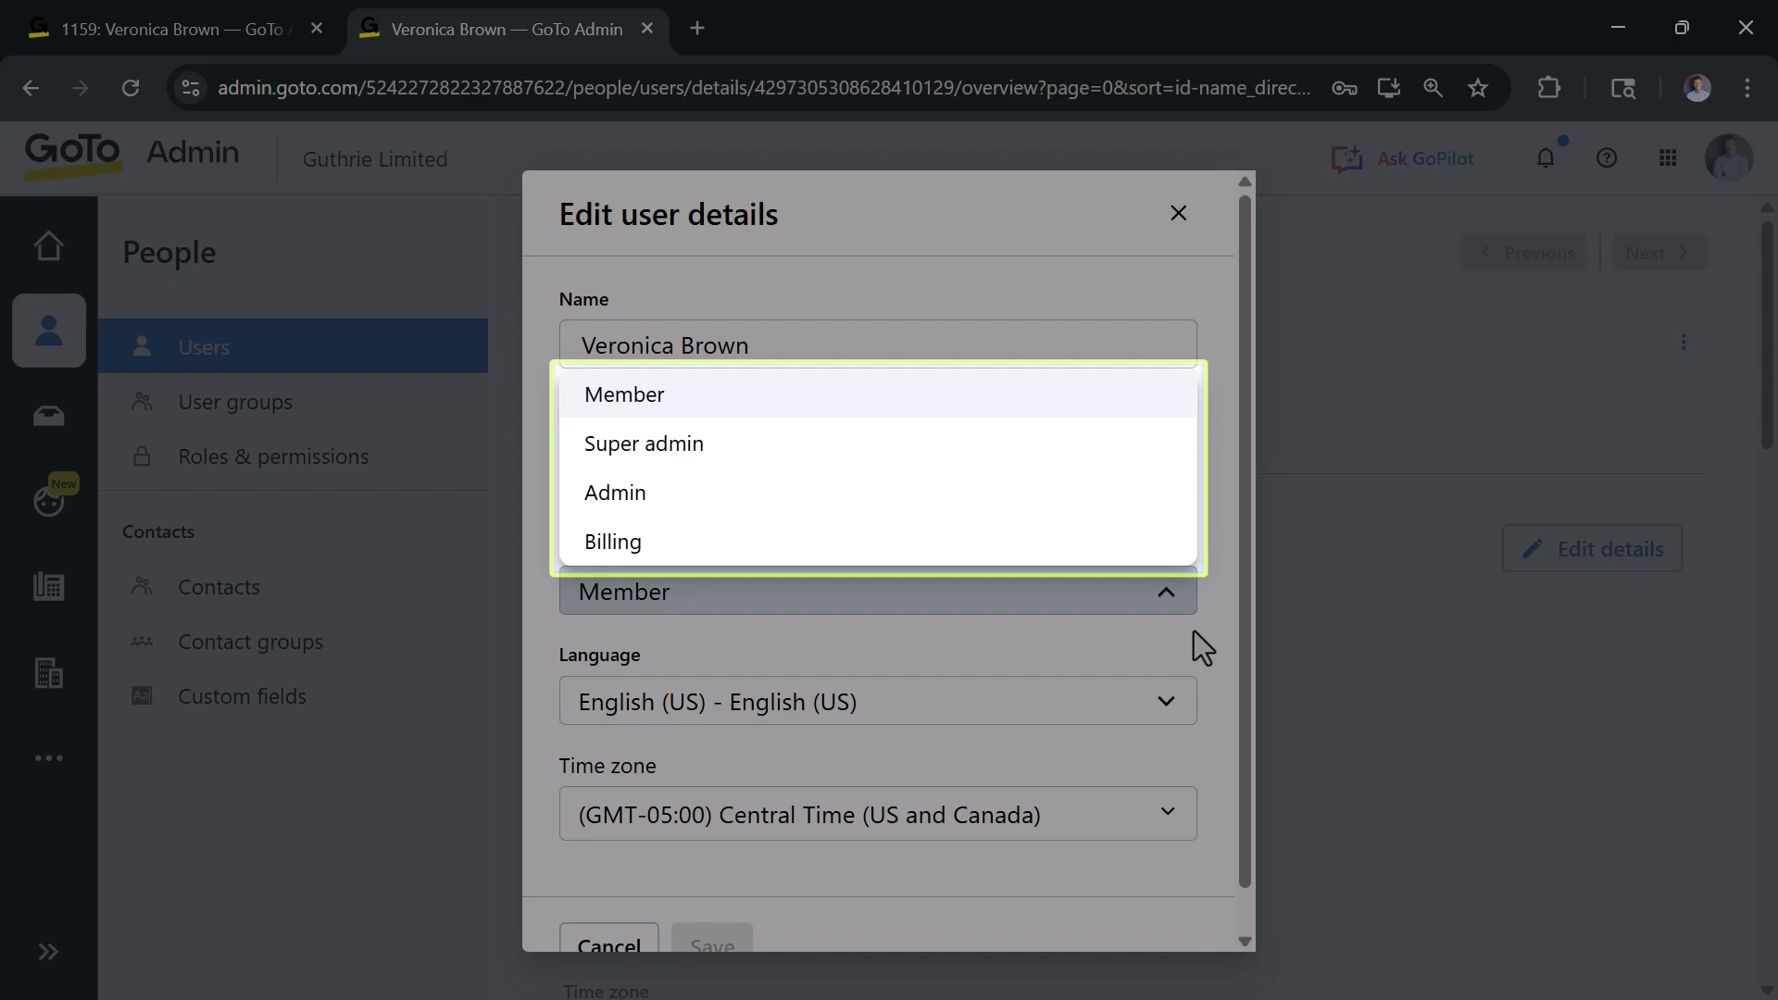
pyautogui.click(1192, 632)
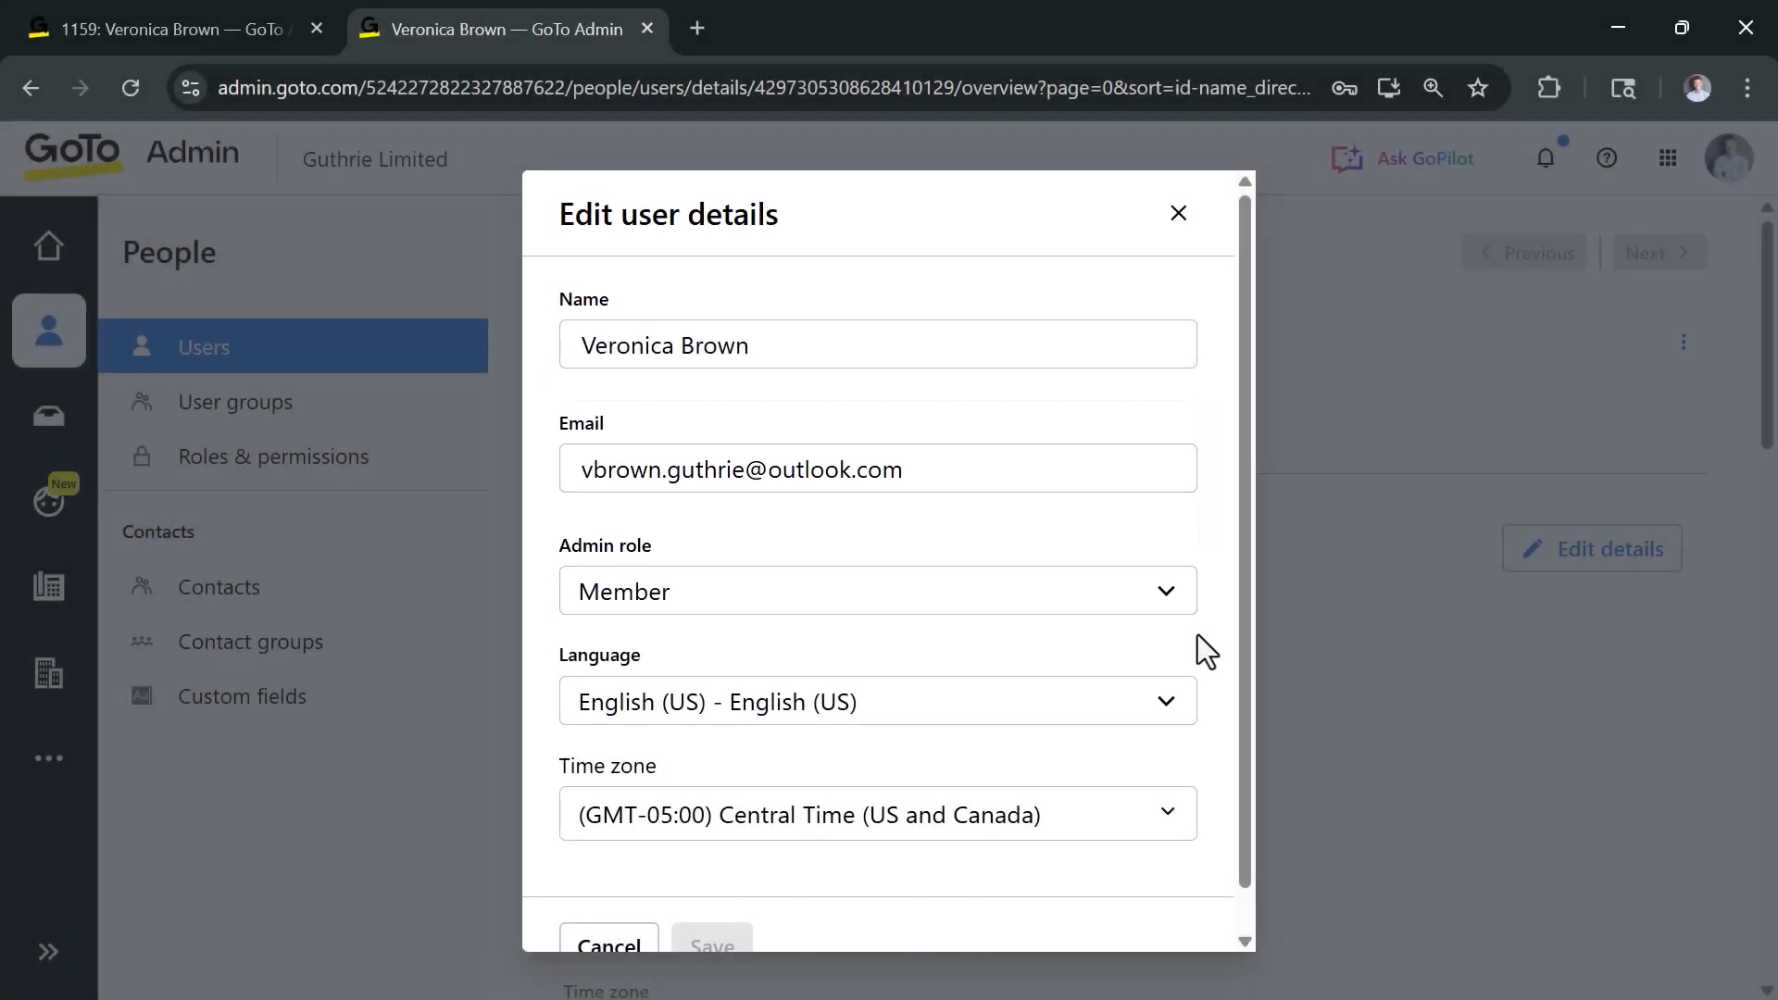
pyautogui.scroll(-1, 1197, 633)
pyautogui.click(654, 886)
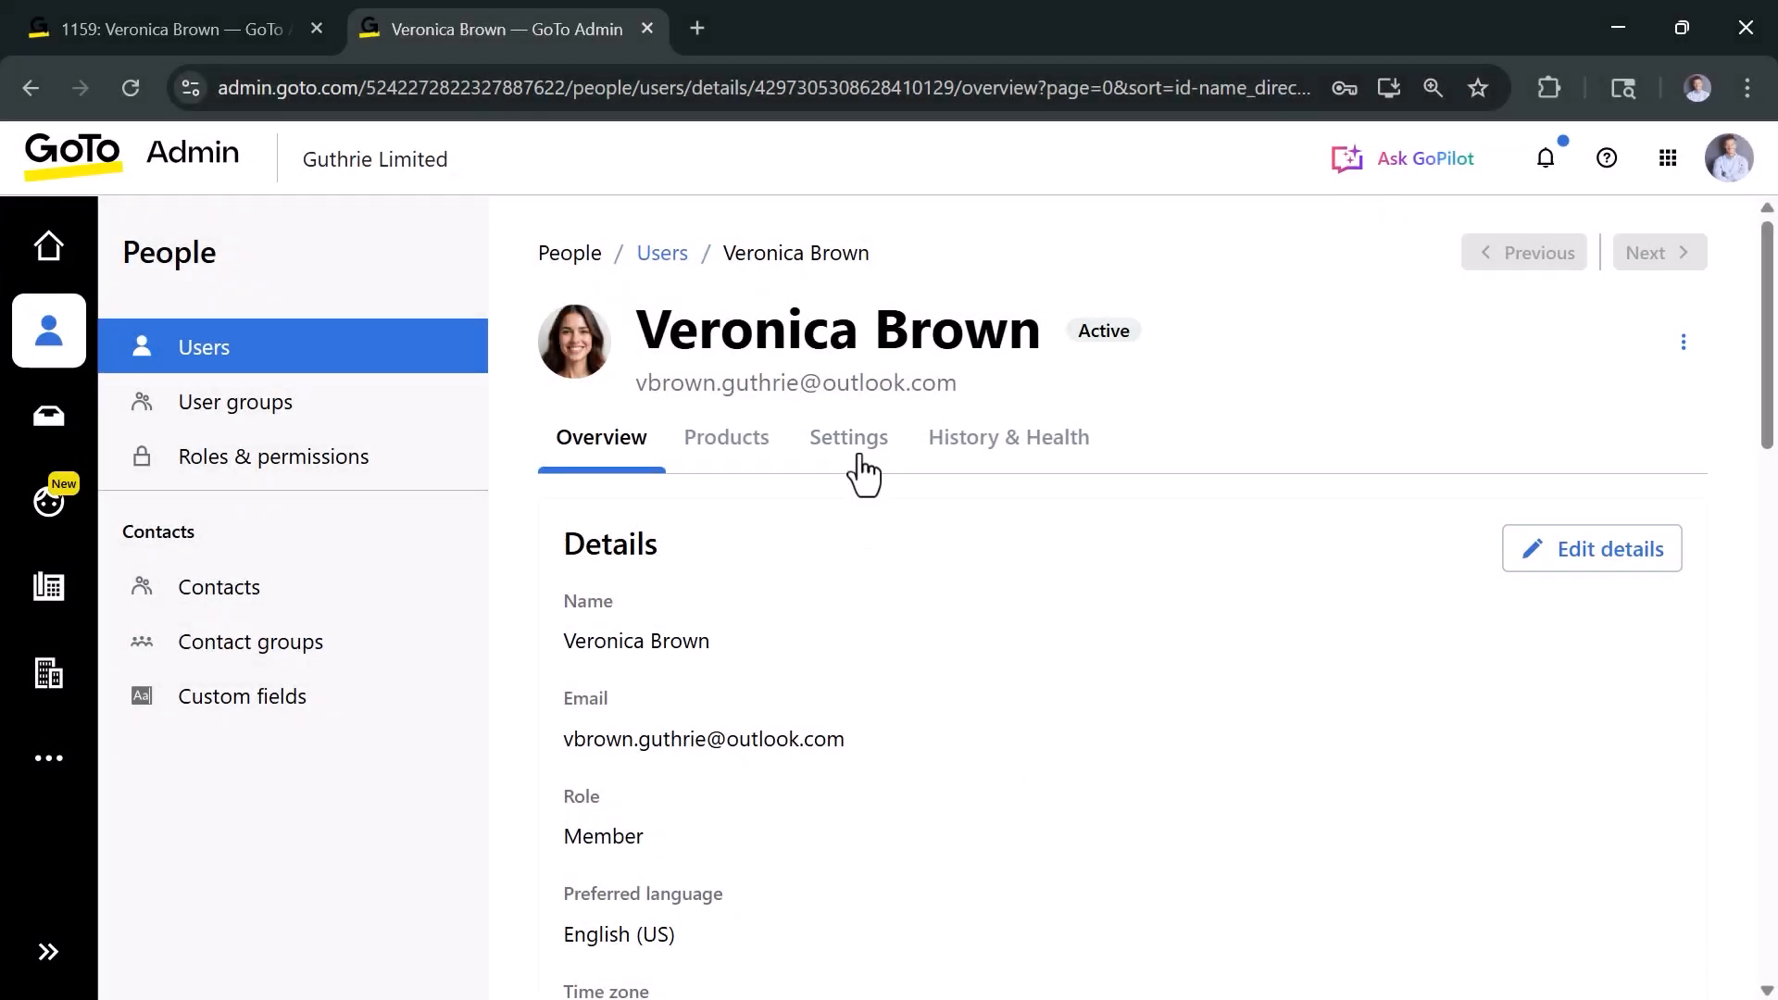
# Step: Remove the user's Supervisor role from the Billing Chat Queue and Campaigns Chat Queue inboxes
pyautogui.click(862, 460)
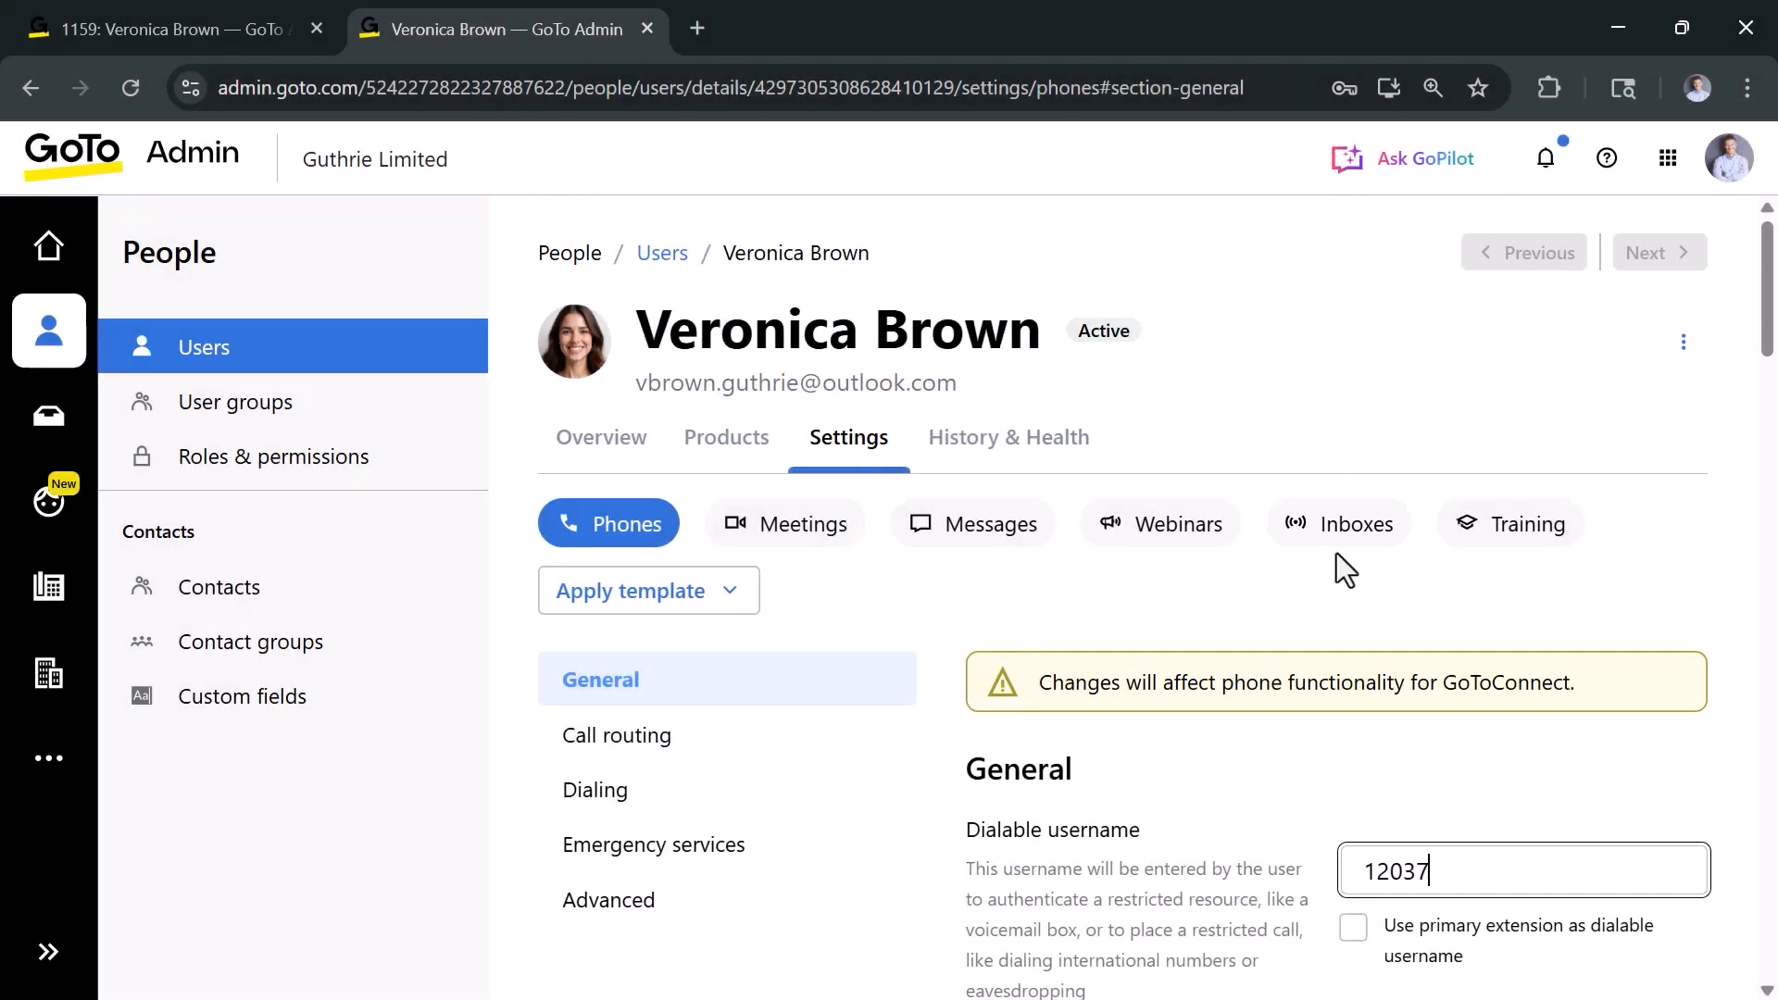
pyautogui.click(1361, 533)
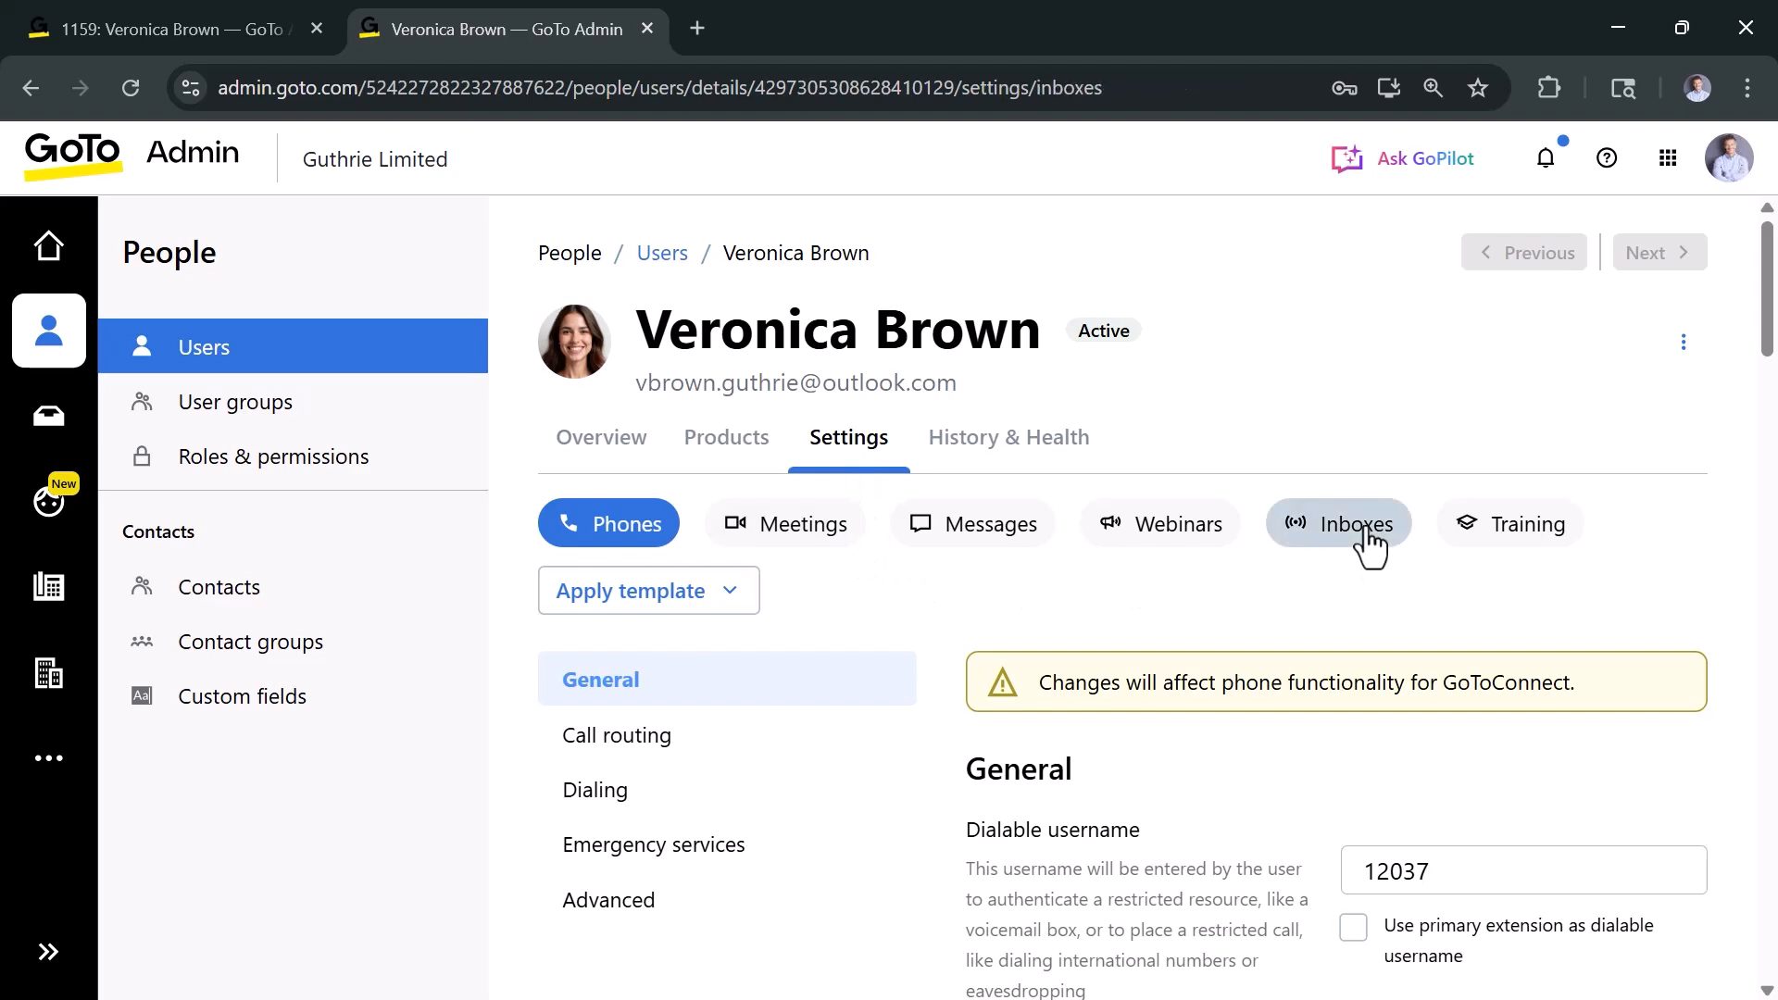
pyautogui.scroll(-3, 1334, 593)
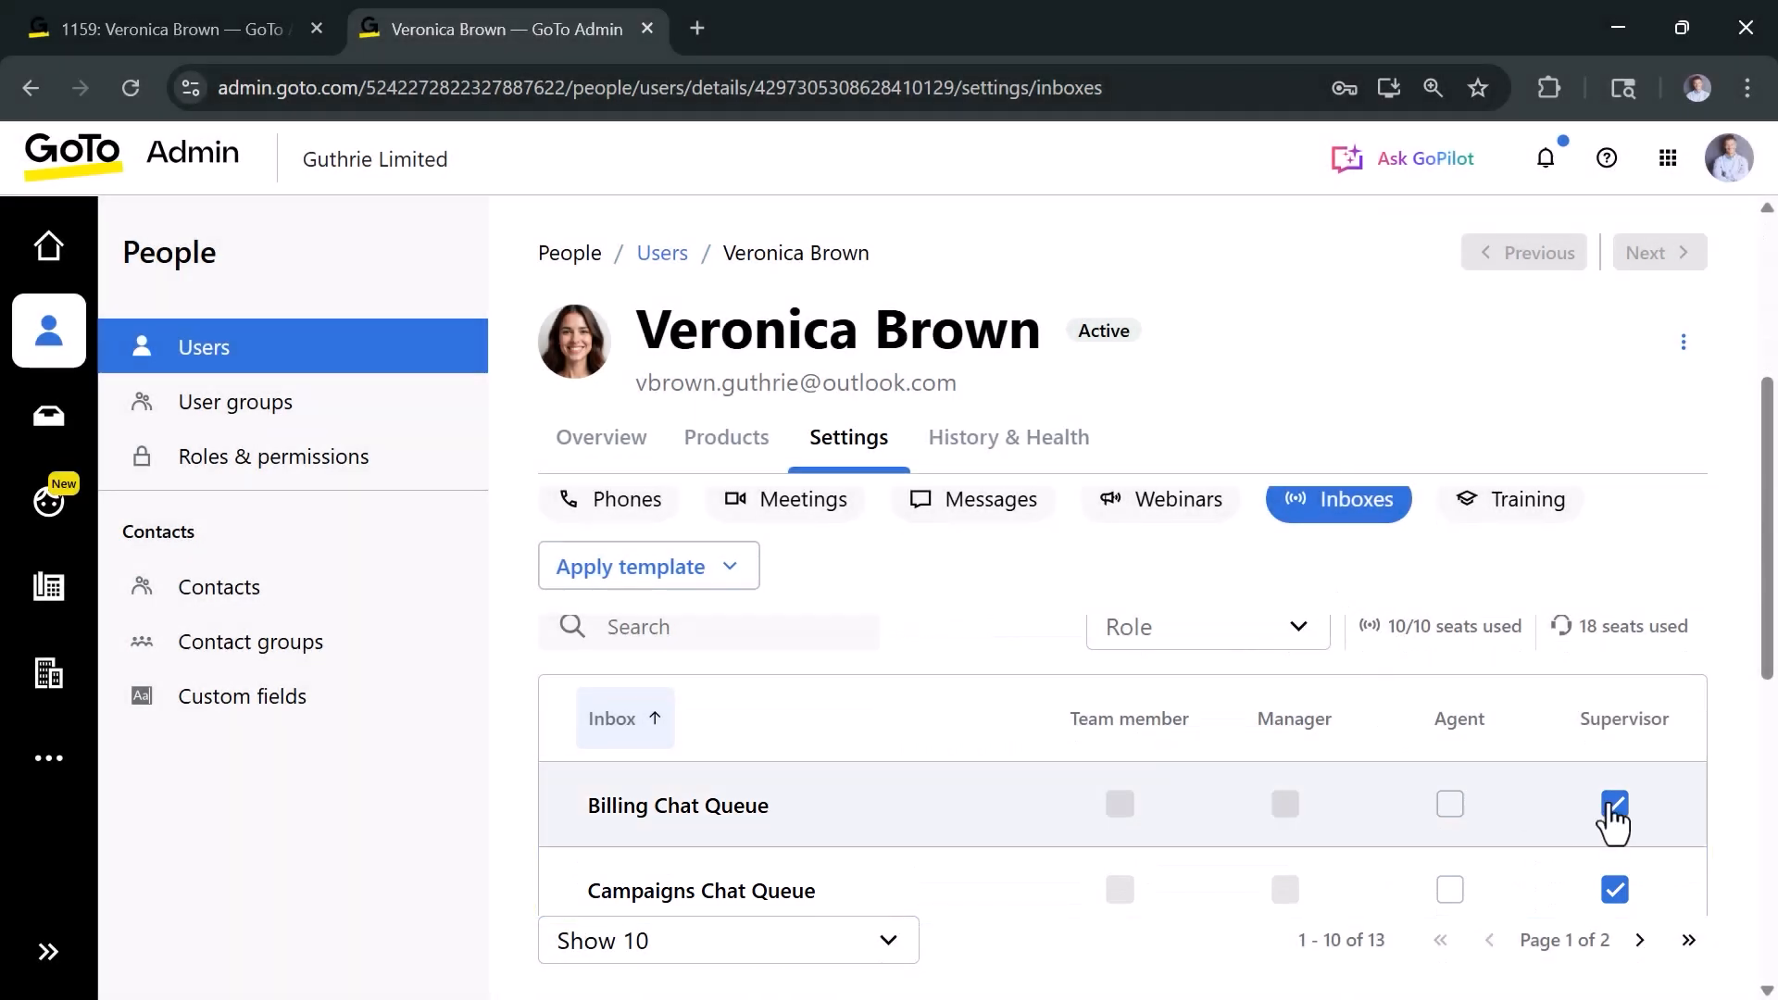
pyautogui.click(1614, 804)
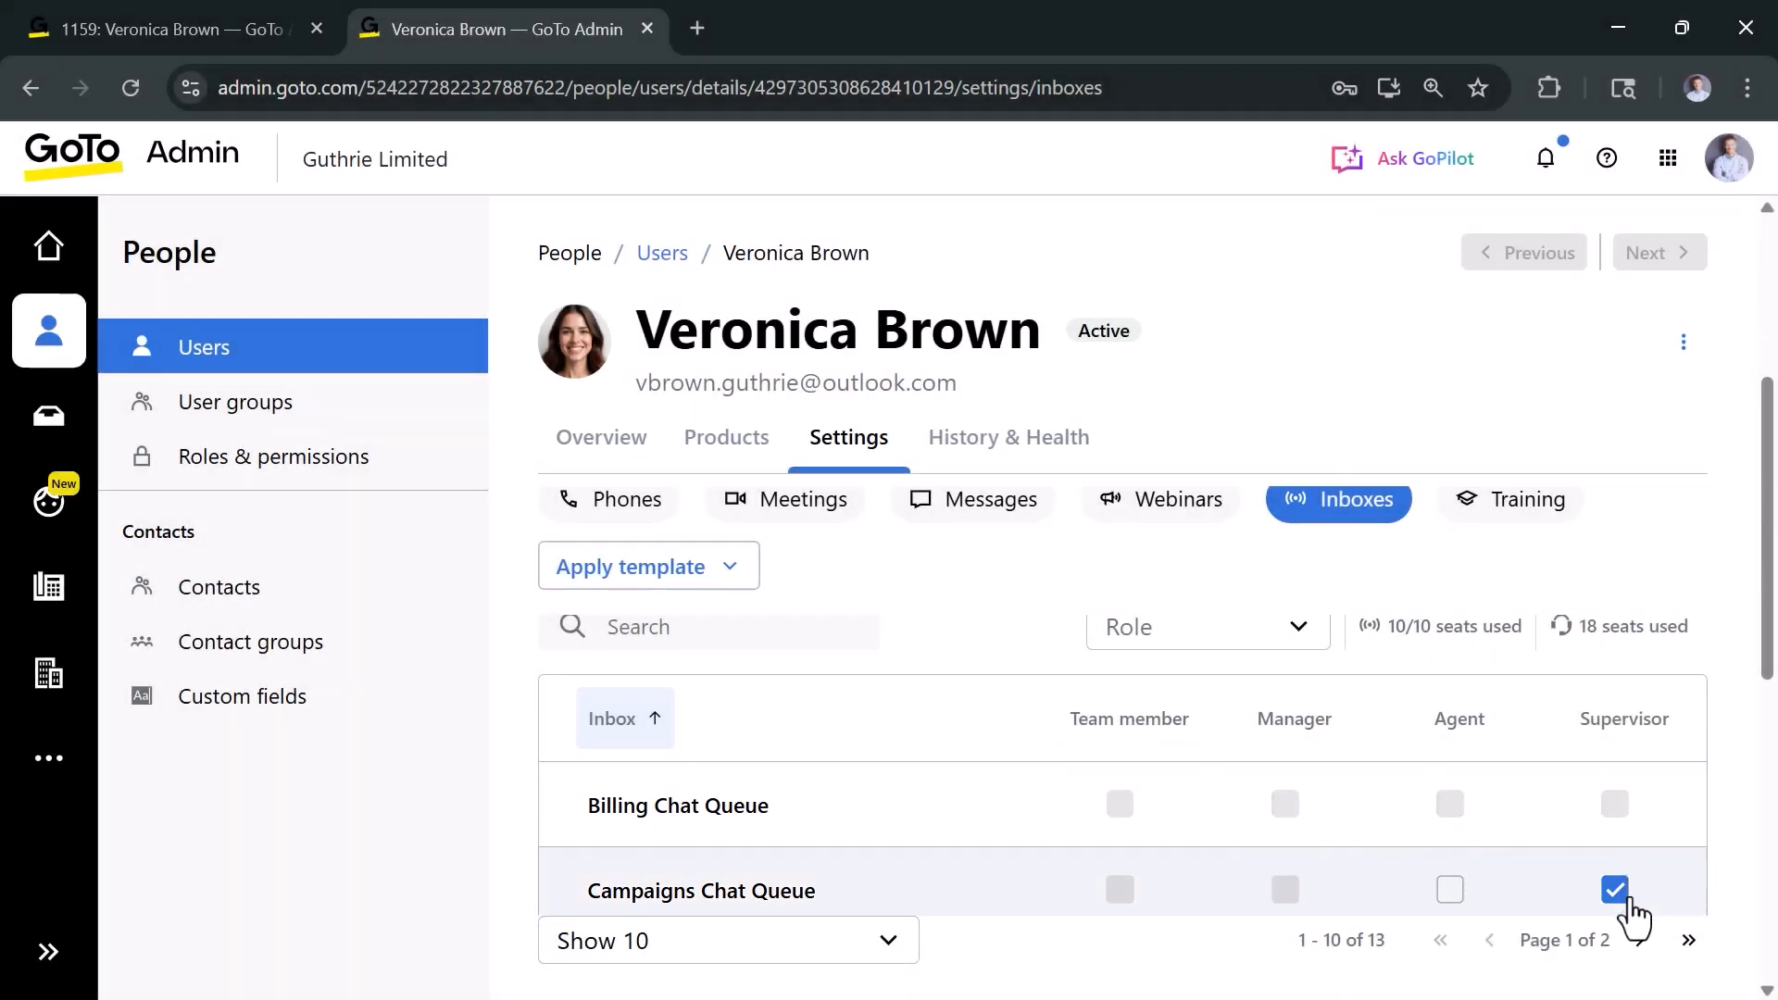
pyautogui.click(1625, 895)
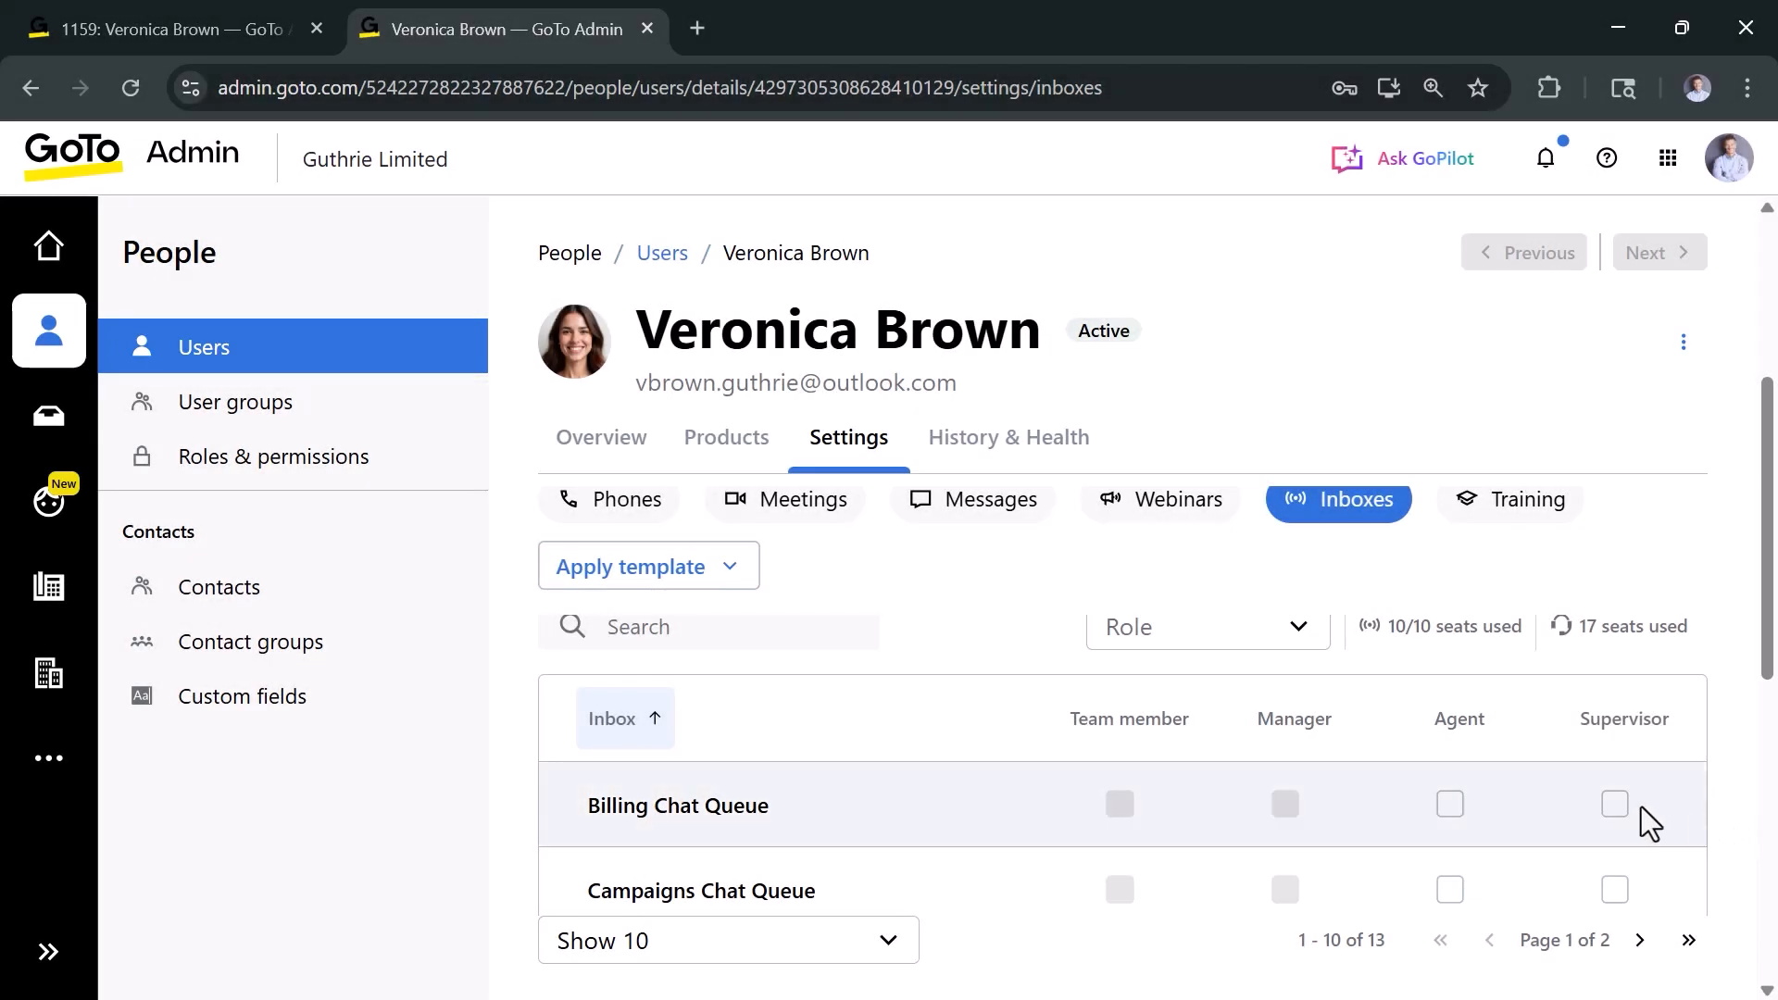
# Step: Find the departing user in the Users list by first name and suspend their account
pyautogui.click(249, 352)
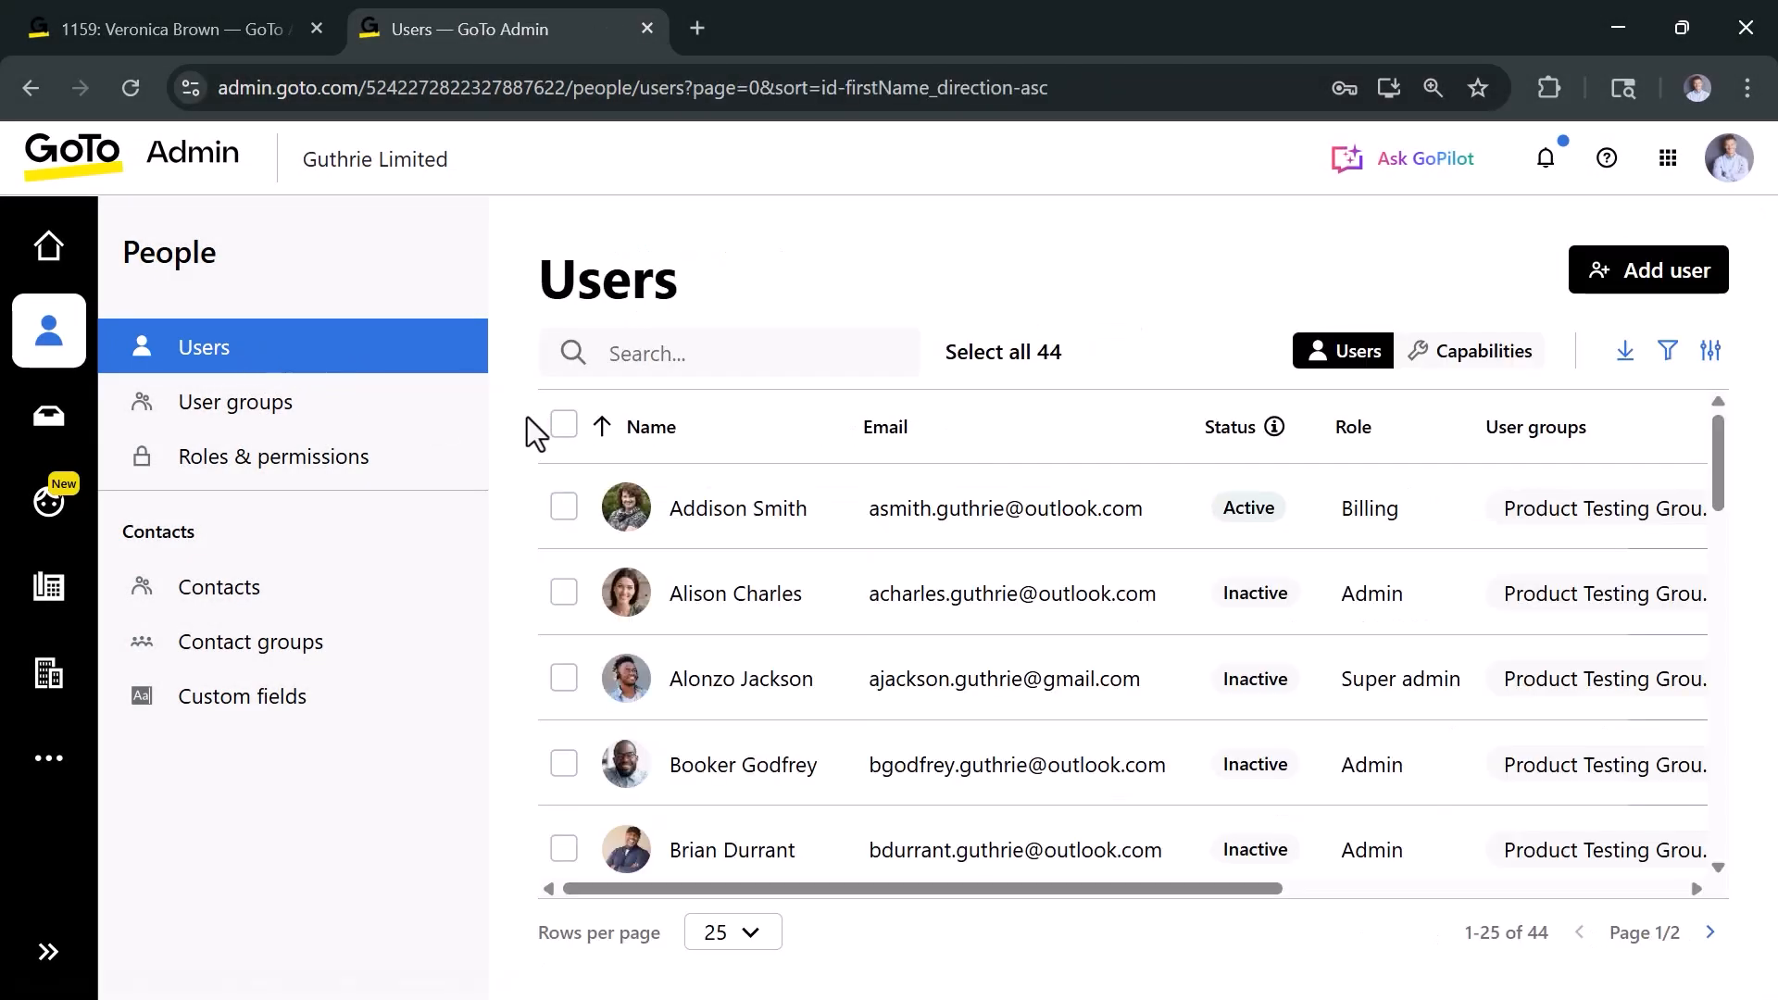
pyautogui.click(615, 352)
pyautogui.write('veronica')
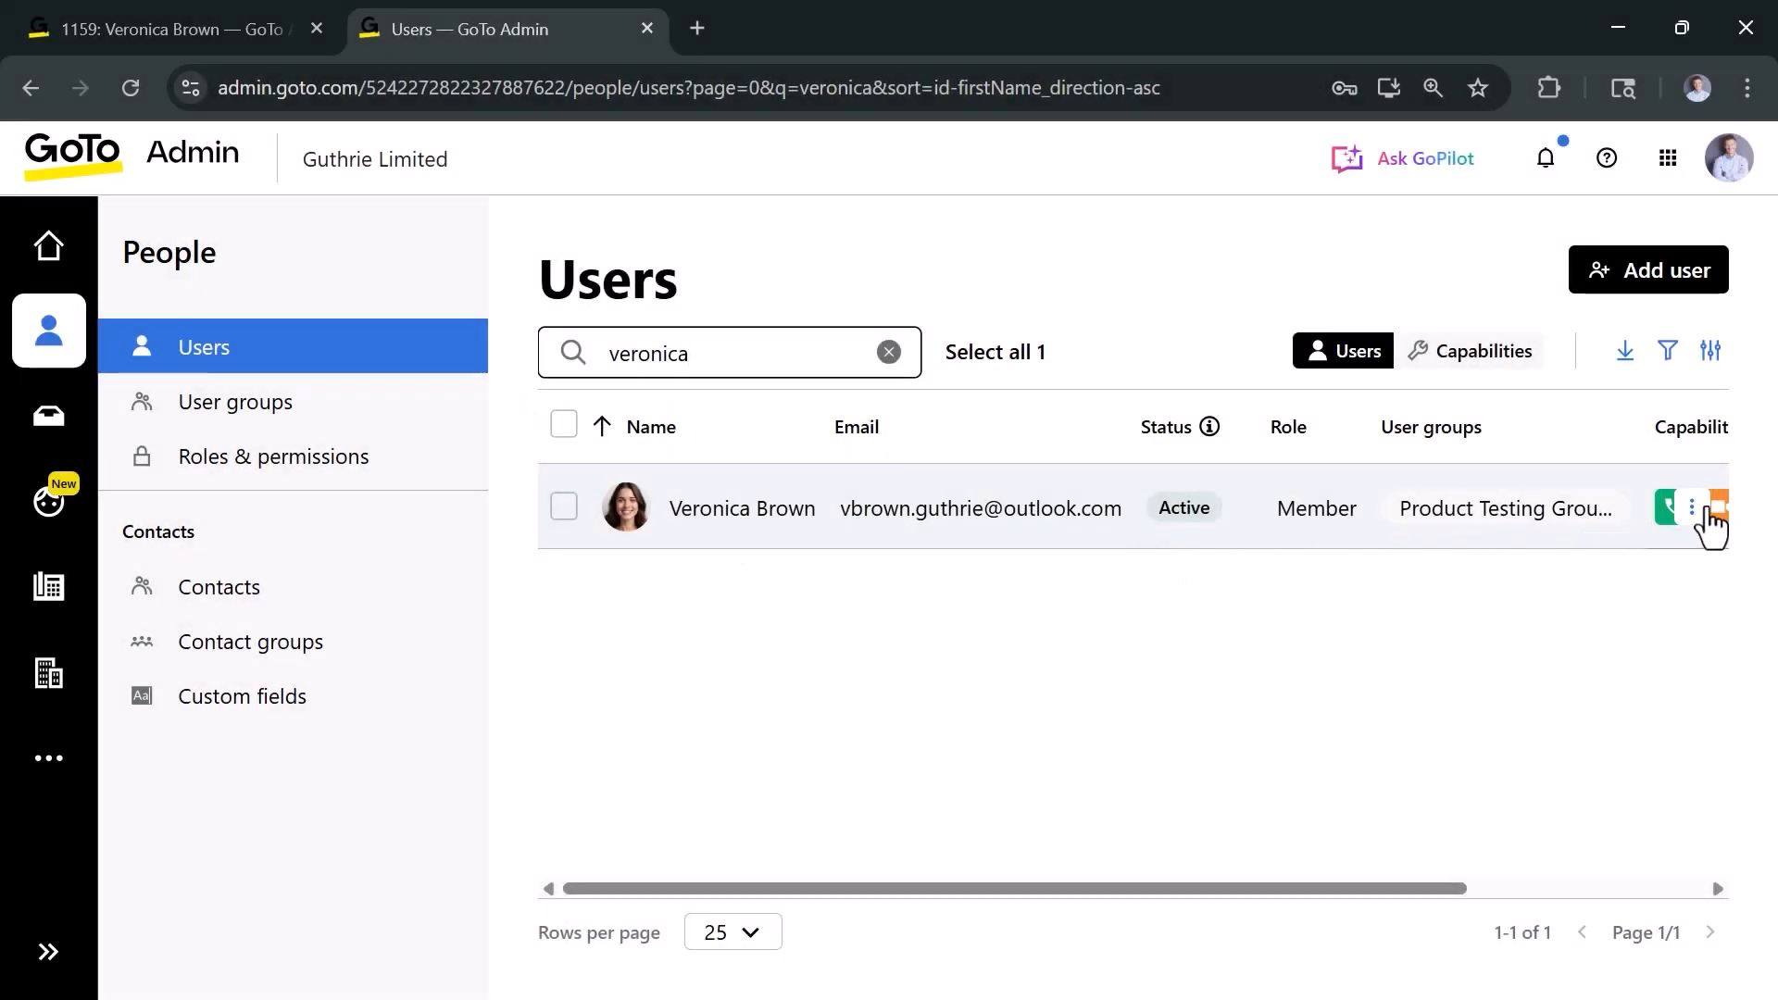
pyautogui.click(1702, 511)
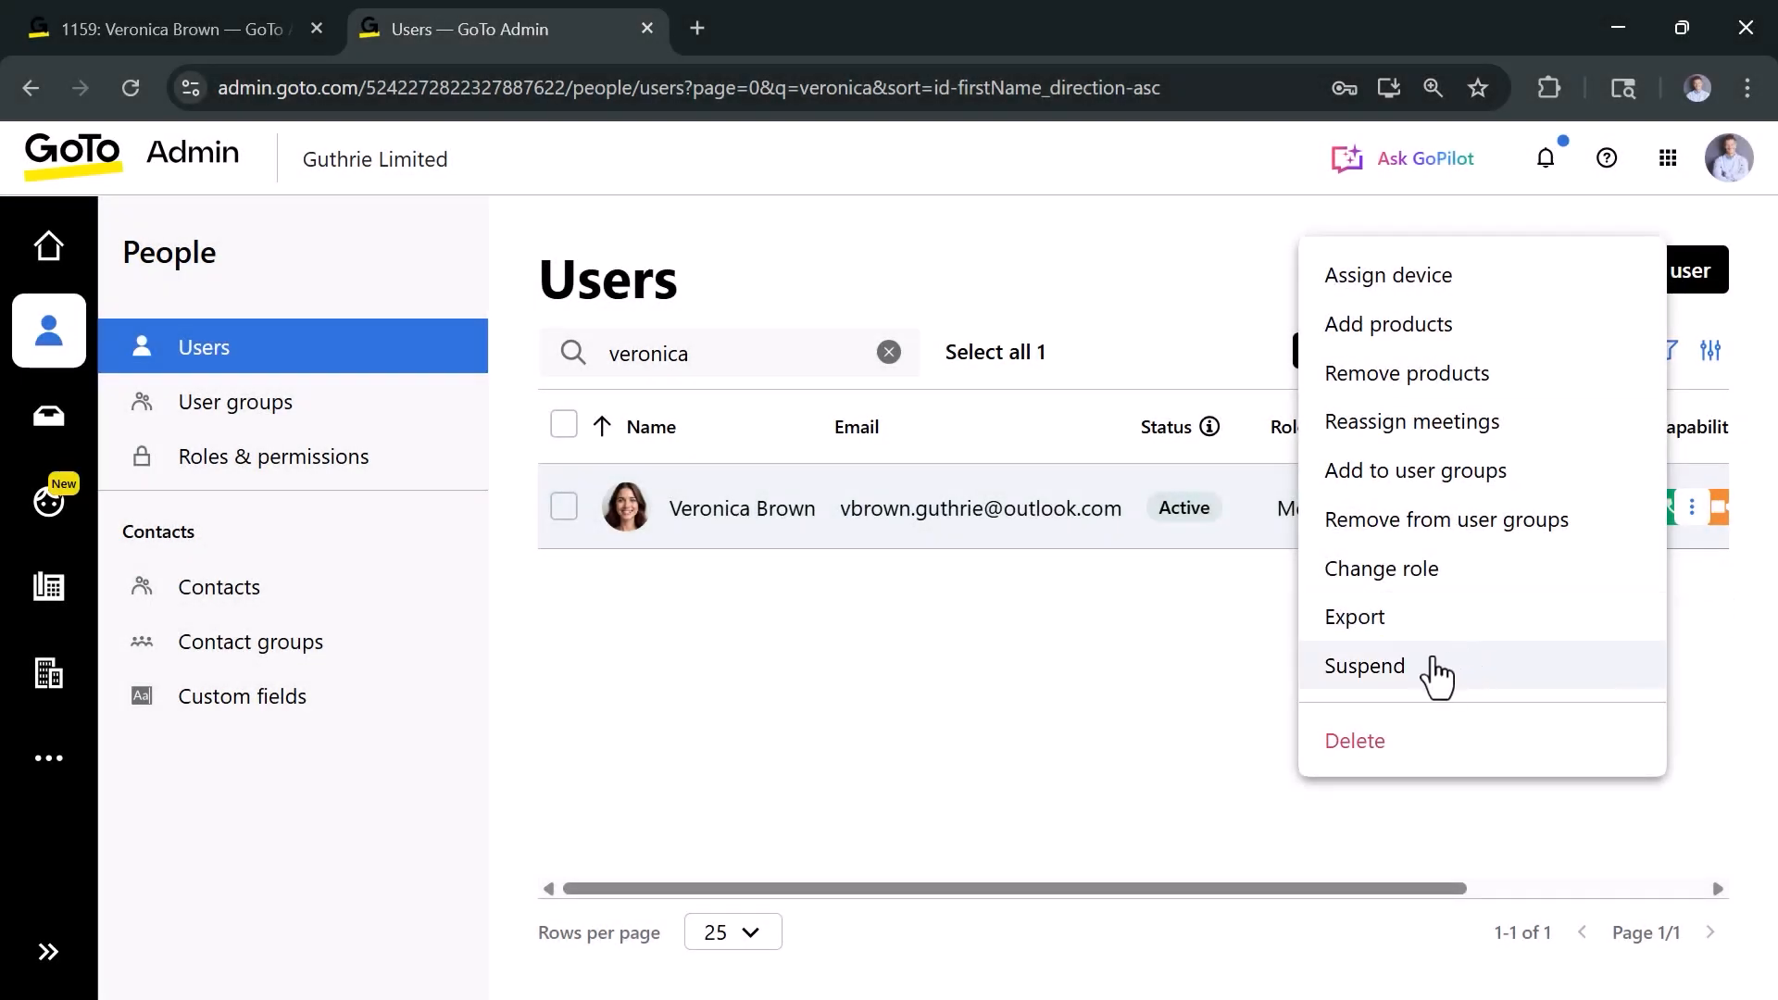
pyautogui.click(1407, 678)
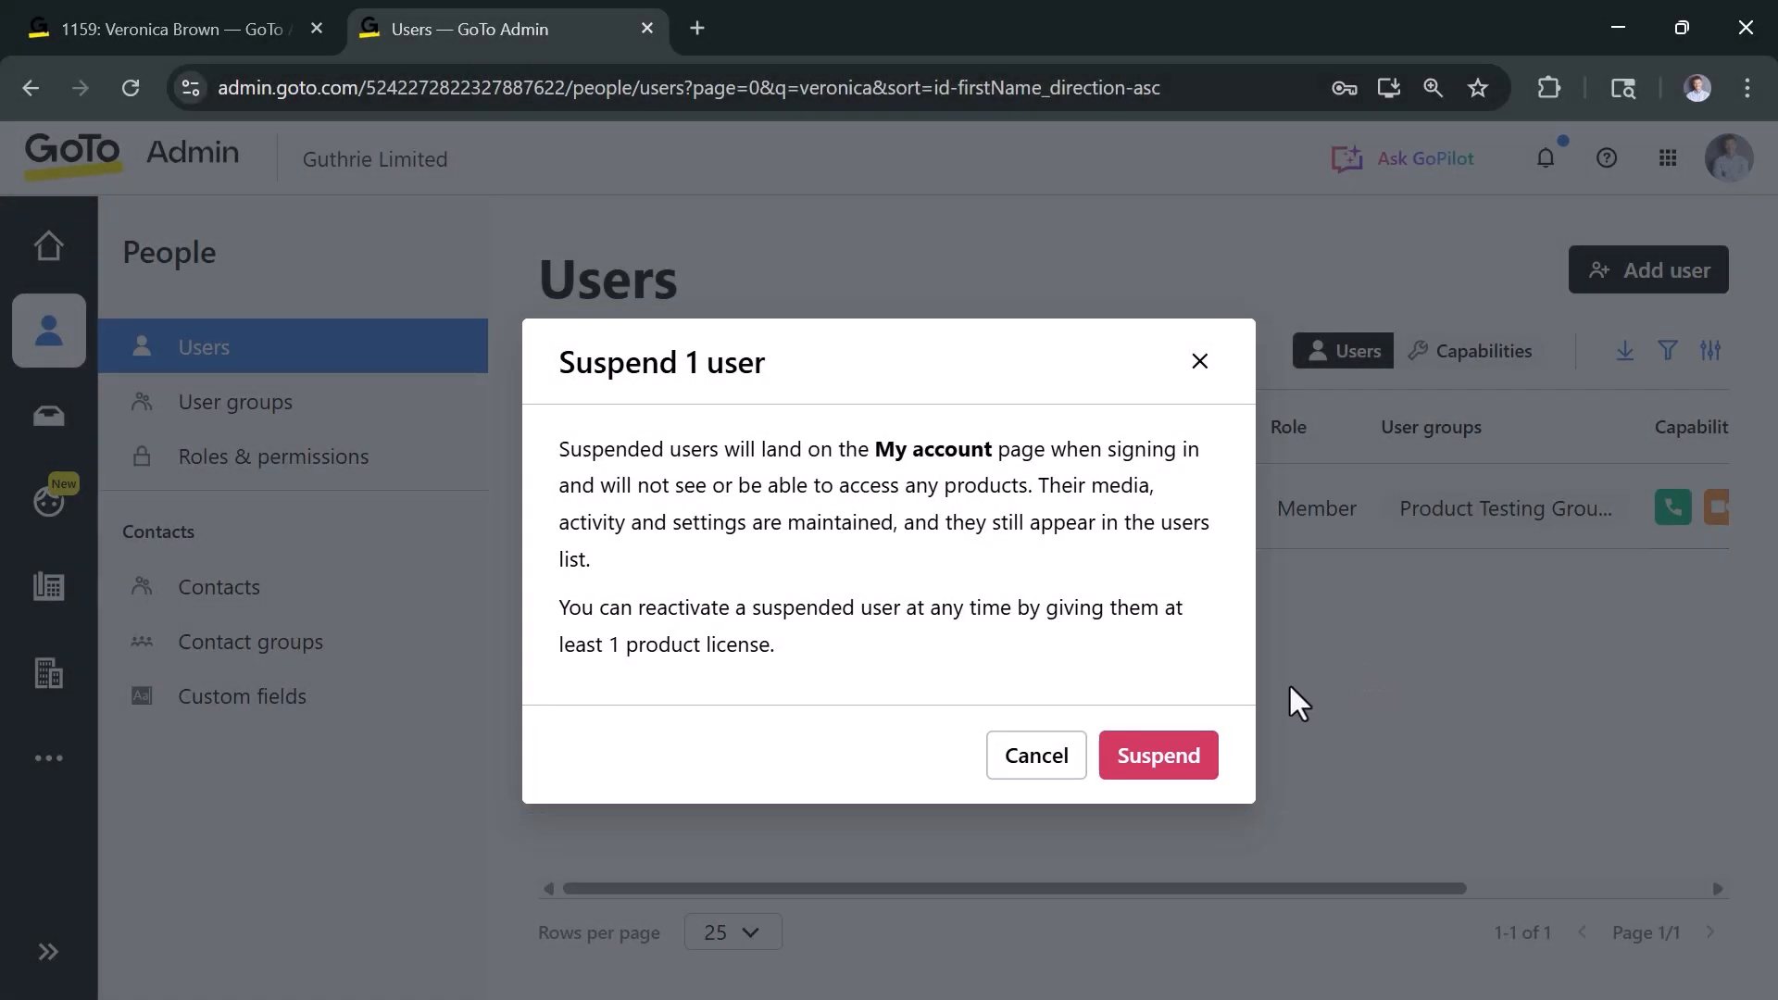
pyautogui.click(1156, 758)
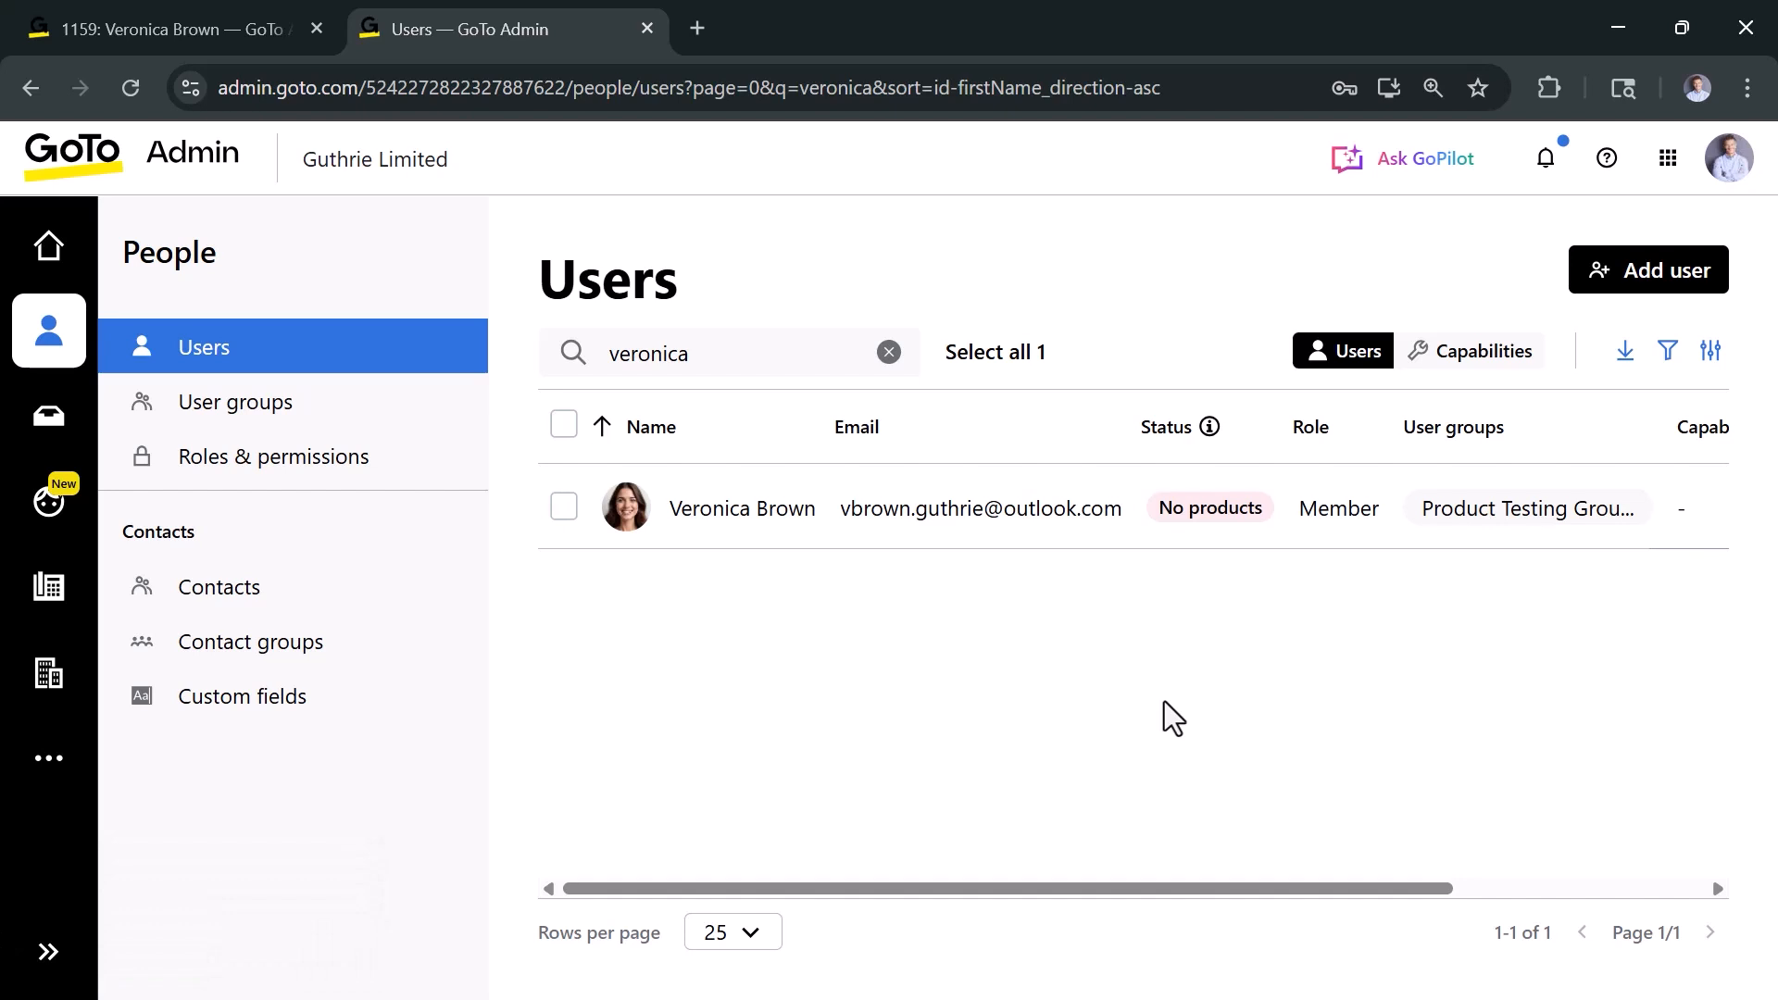
# Step: Open the product assignments in the suspended user's profile
pyautogui.click(1097, 505)
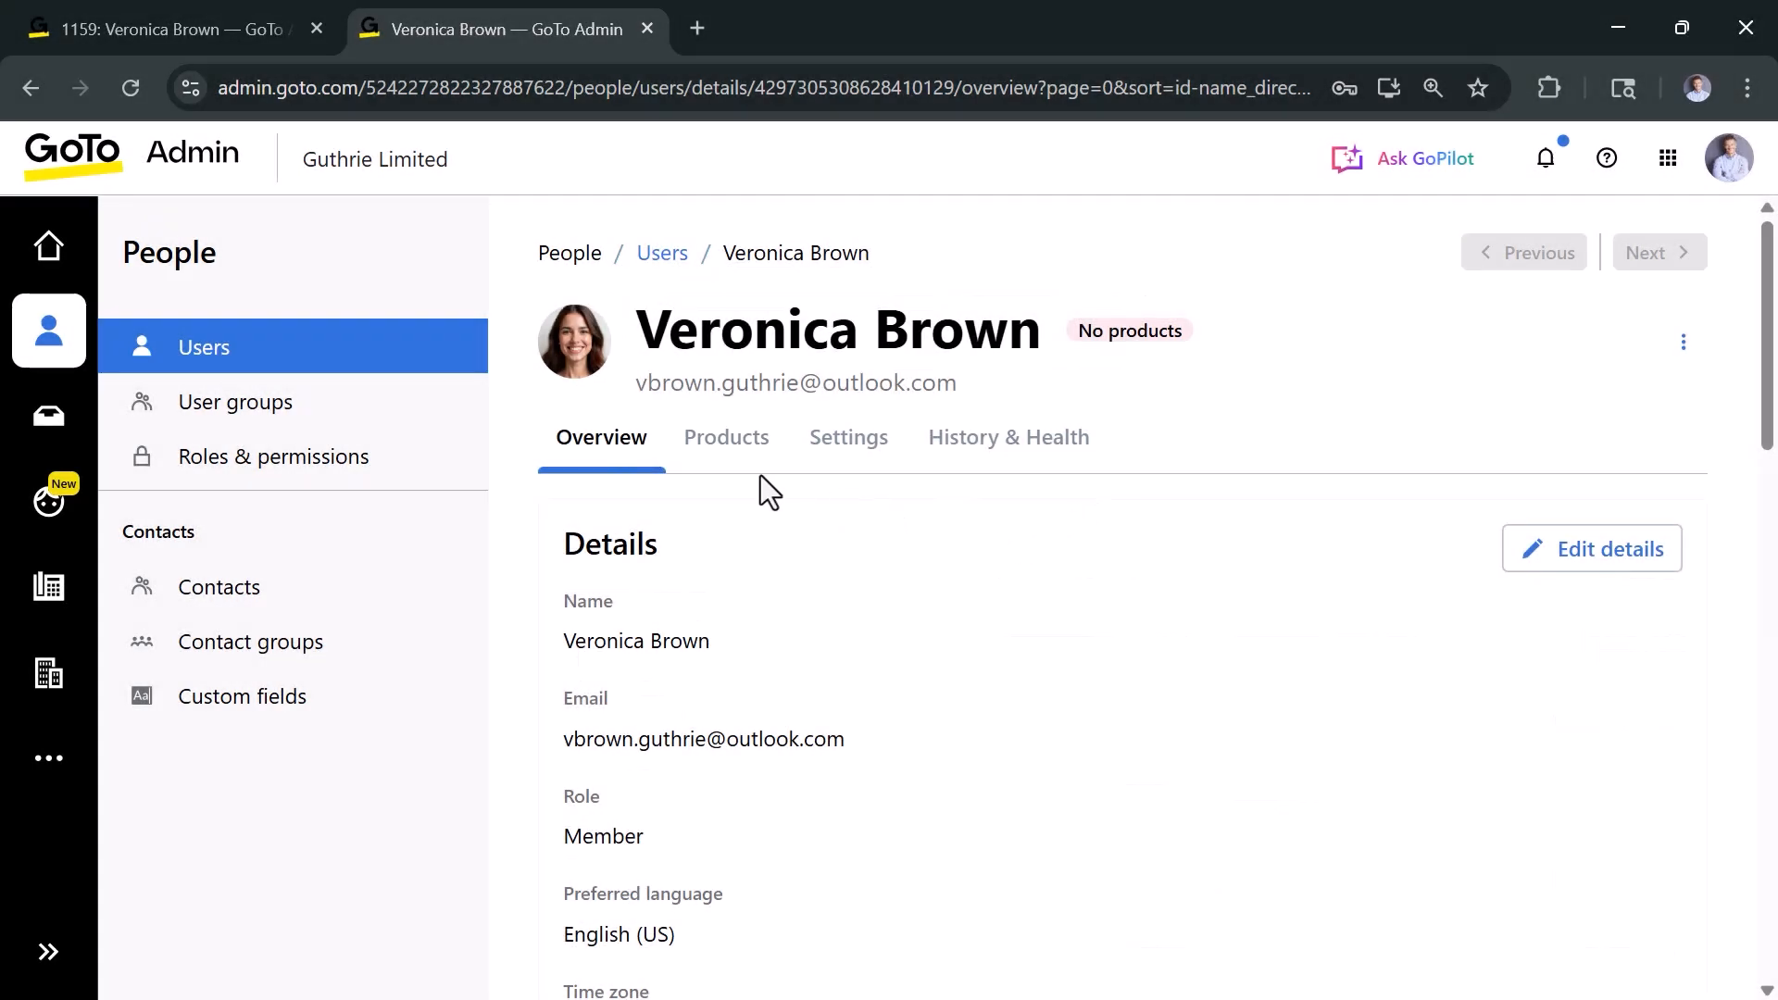
pyautogui.click(726, 441)
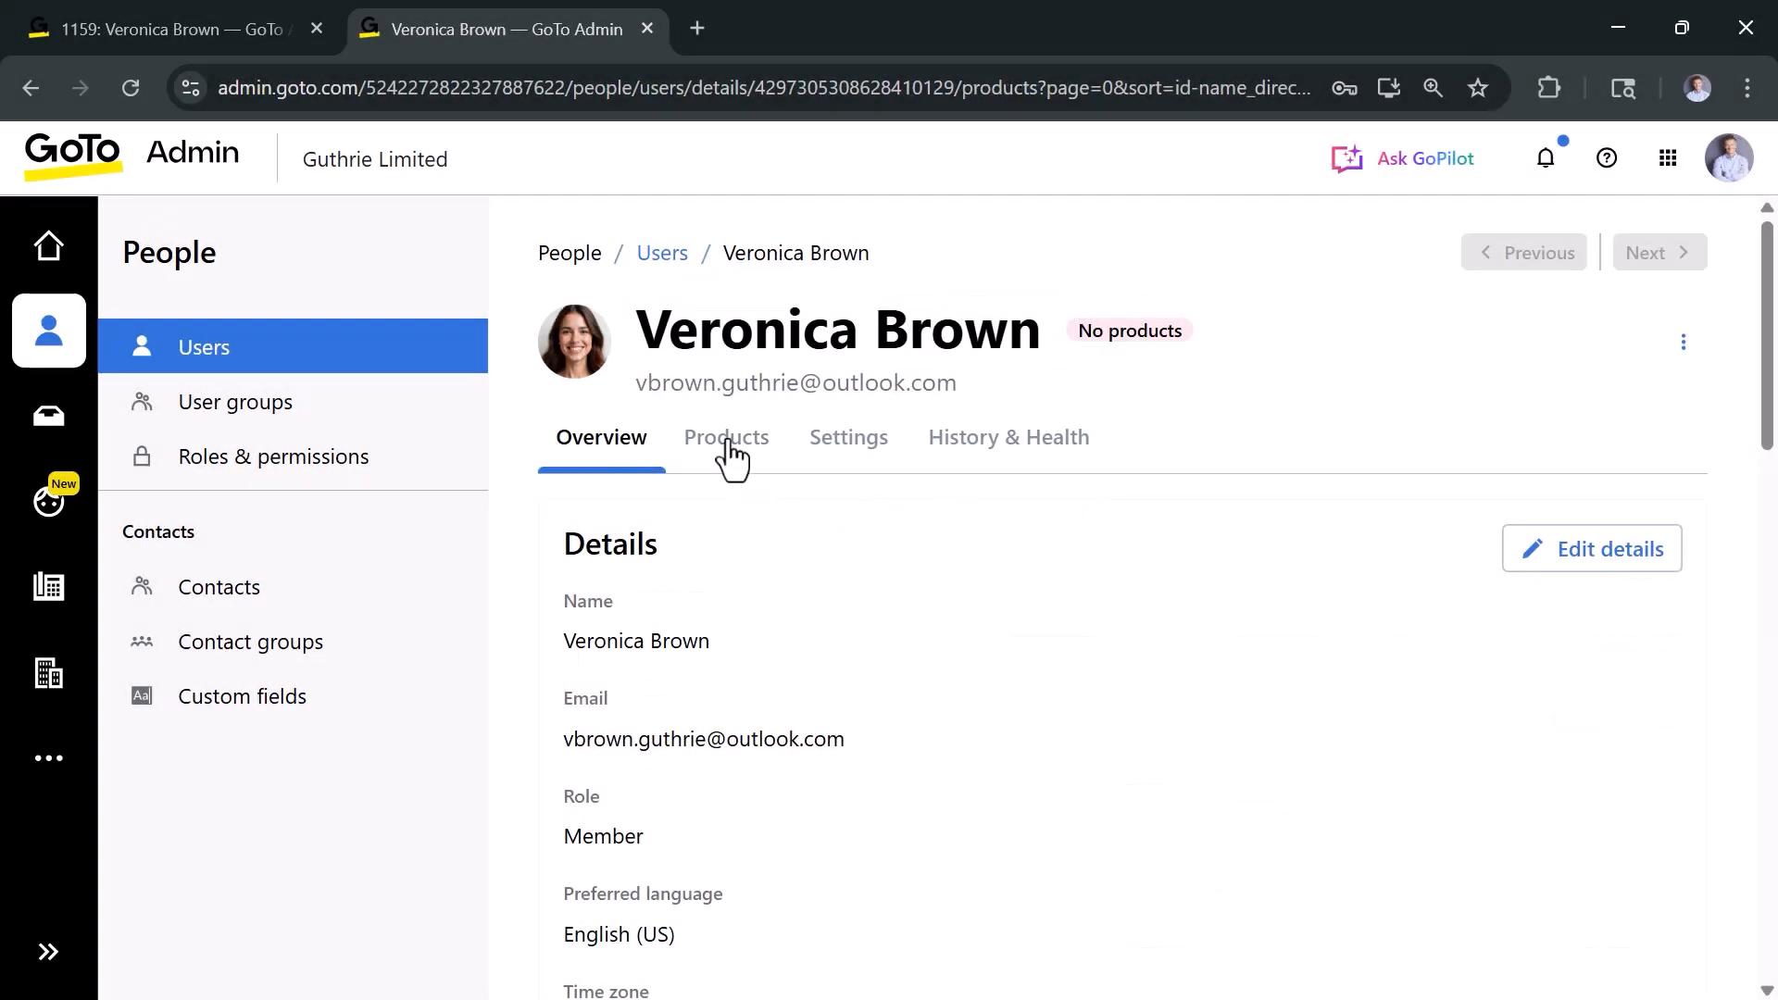